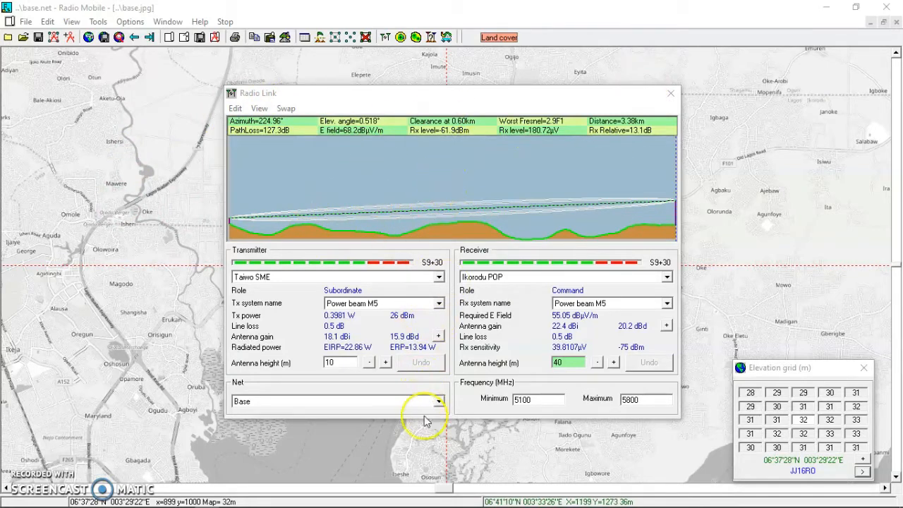
# Step: Switch to Google Earth to view the link and elevation profile between Ikorodu POP and Taiwo SME, and minimise it
pyautogui.moveTo(427, 498)
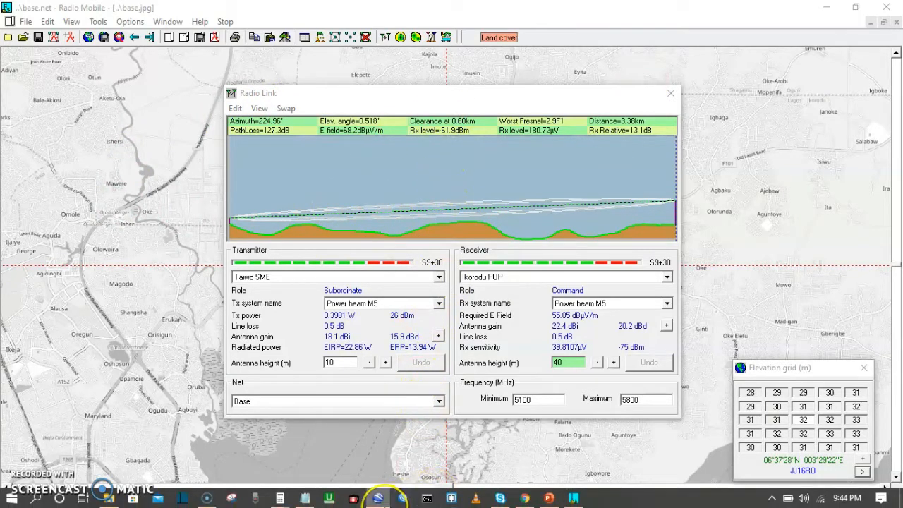
pyautogui.click(378, 498)
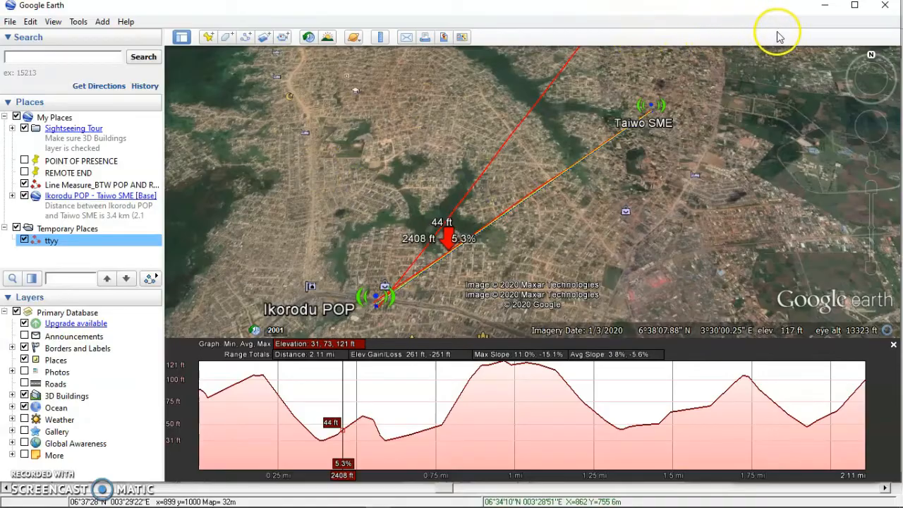
pyautogui.click(824, 7)
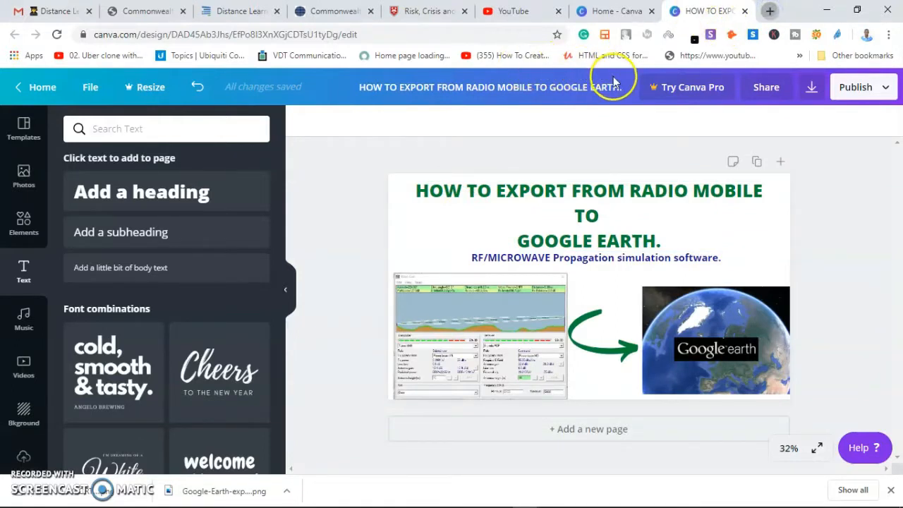
# Step: Switch to the web browser, open Google in a new tab and search for "radio mobile download"
pyautogui.click(769, 11)
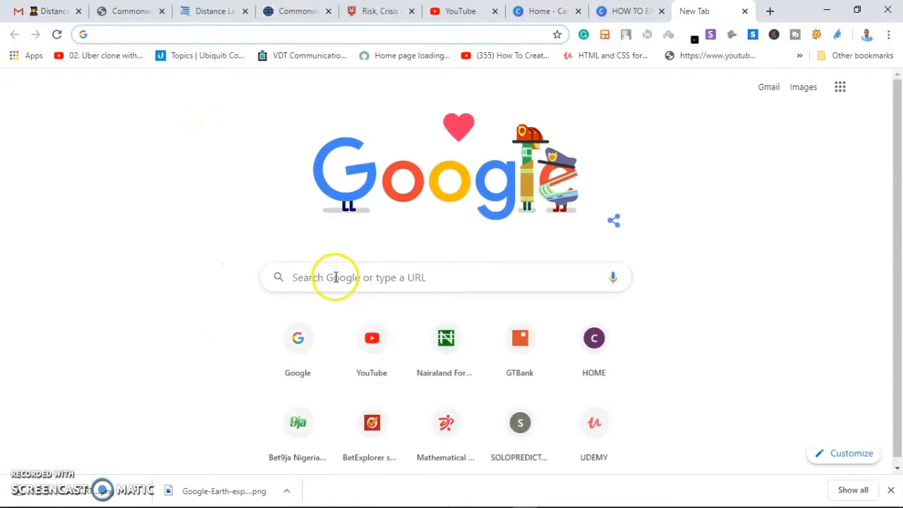
pyautogui.click(304, 353)
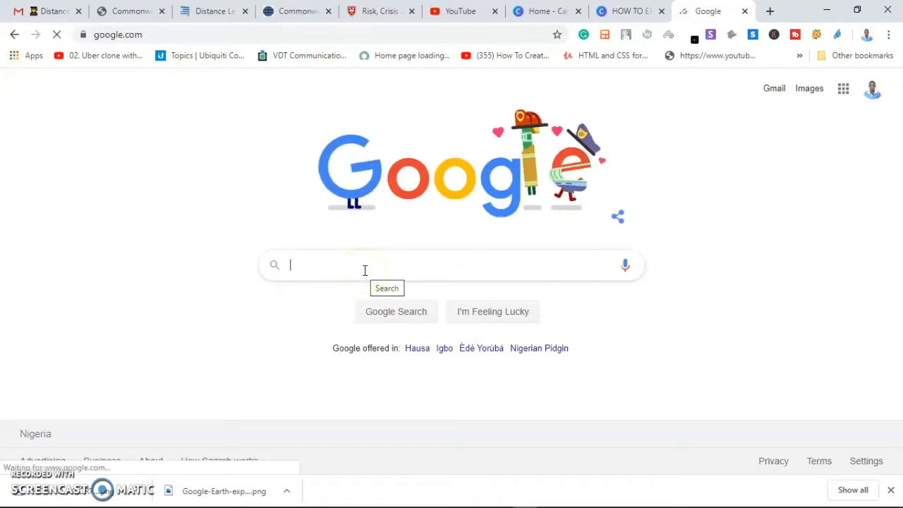
pyautogui.write('m')
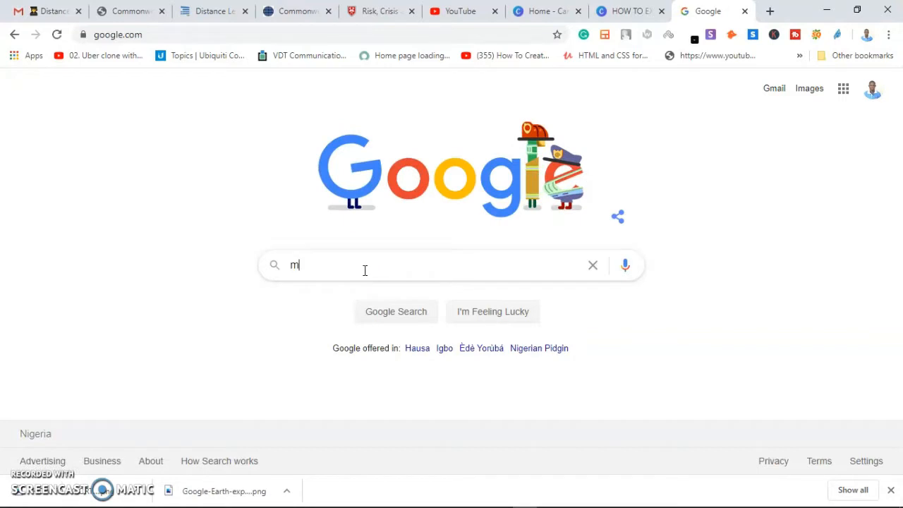
pyautogui.press('BackSpace')
pyautogui.write('radio')
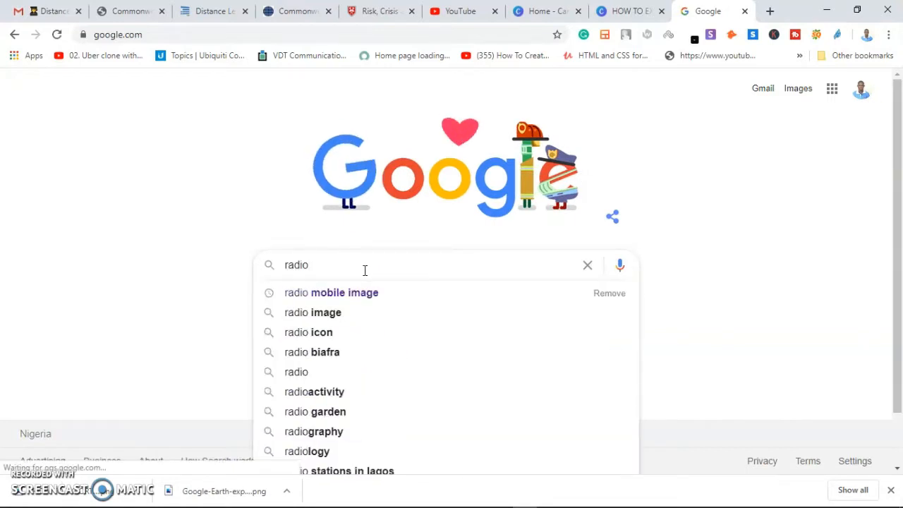
pyautogui.write('mo')
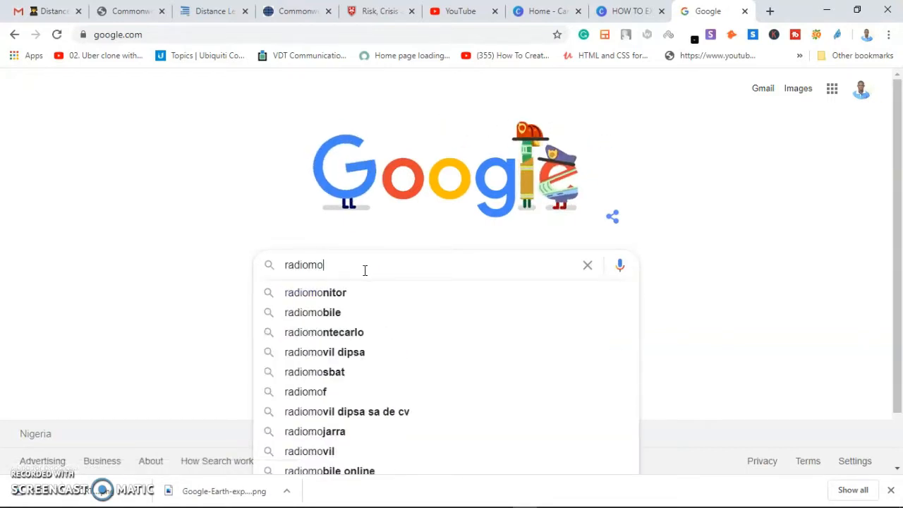
pyautogui.write('bile')
pyautogui.press('BackSpace')
pyautogui.press('BackSpace')
pyautogui.press('BackSpace')
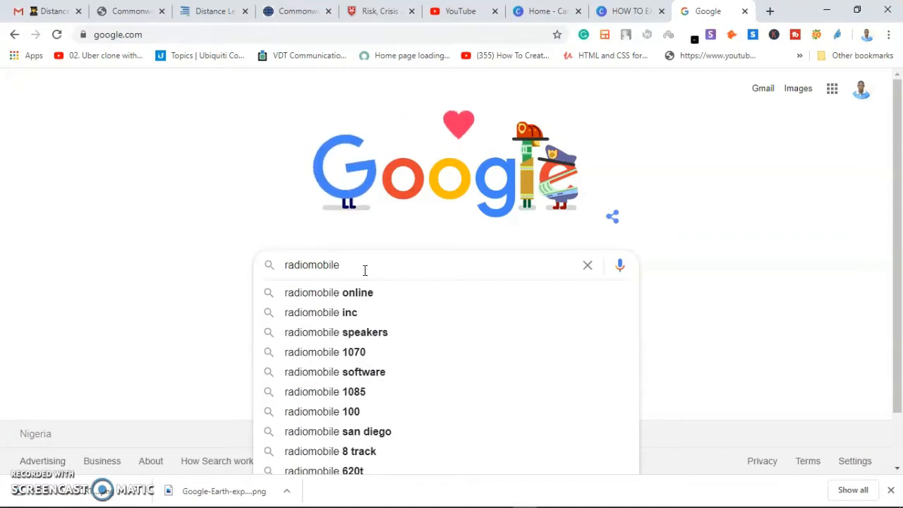
pyautogui.press('BackSpace')
pyautogui.press('BackSpace')
pyautogui.press('BackSpace')
pyautogui.press('BackSpace')
pyautogui.press('BackSpace')
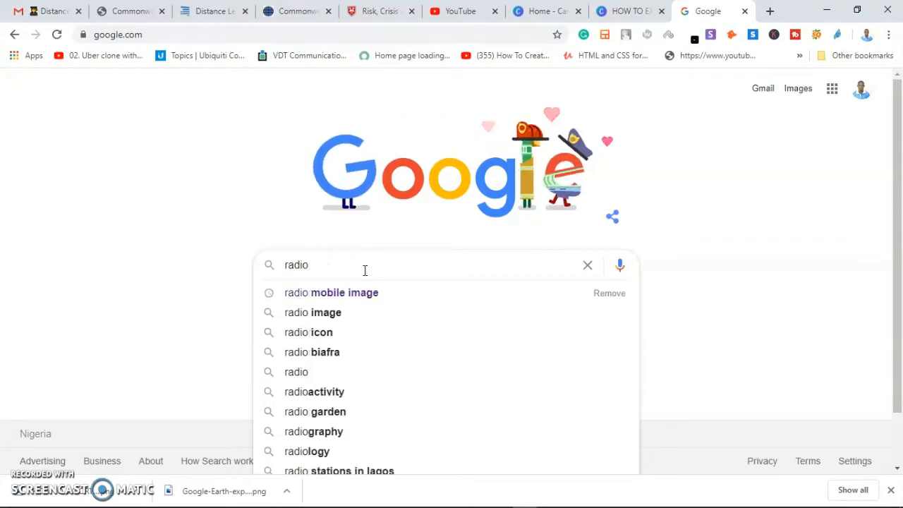
pyautogui.write('mobile')
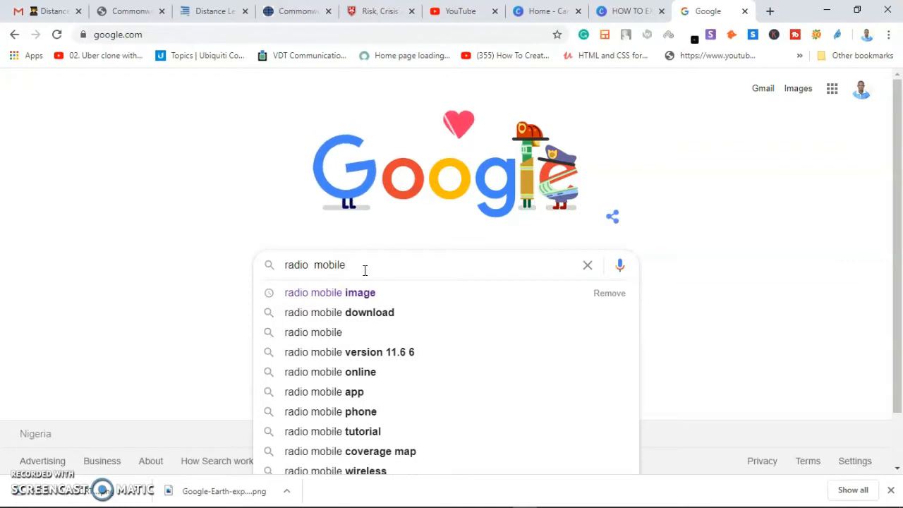
pyautogui.click(357, 313)
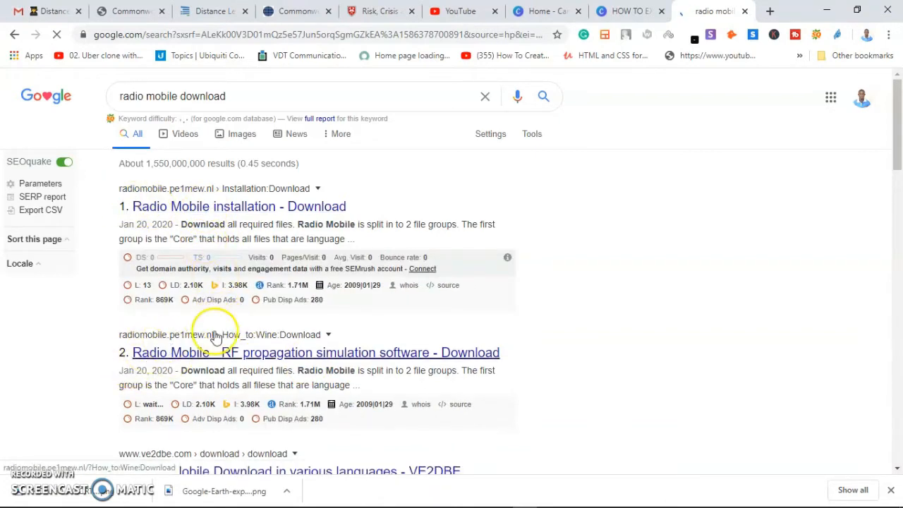
# Step: Look through the search results for sites offering the Radio Mobile installation download
pyautogui.click(895, 199)
pyautogui.moveTo(895, 196); pyautogui.dragTo(895, 199)
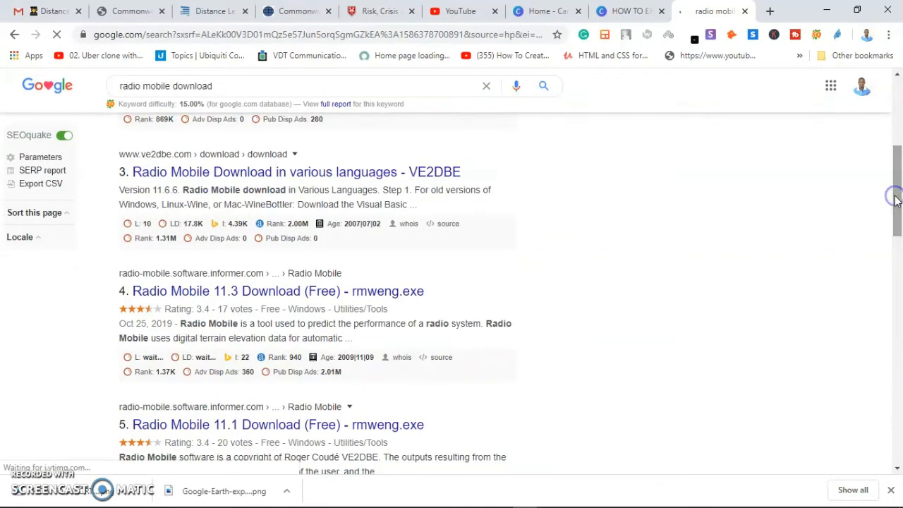
pyautogui.click(896, 266)
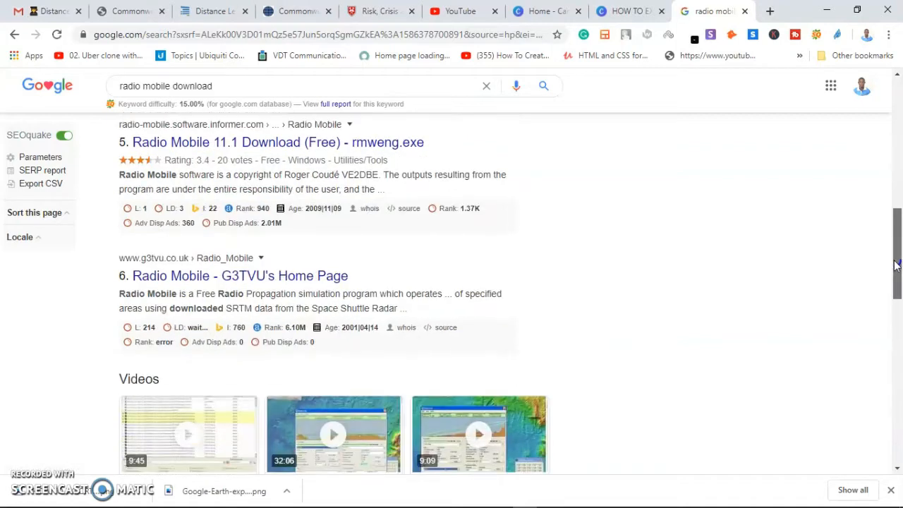
pyautogui.scroll(10, 897, 247)
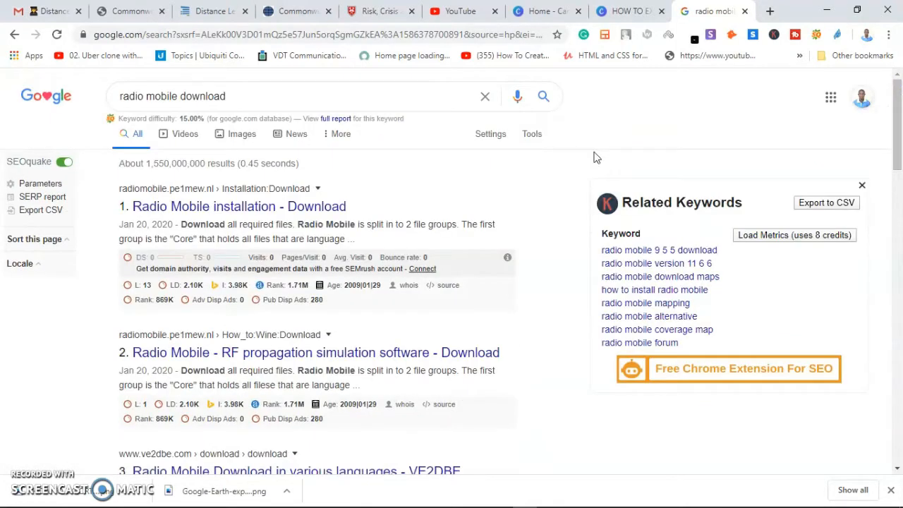
pyautogui.click(240, 211)
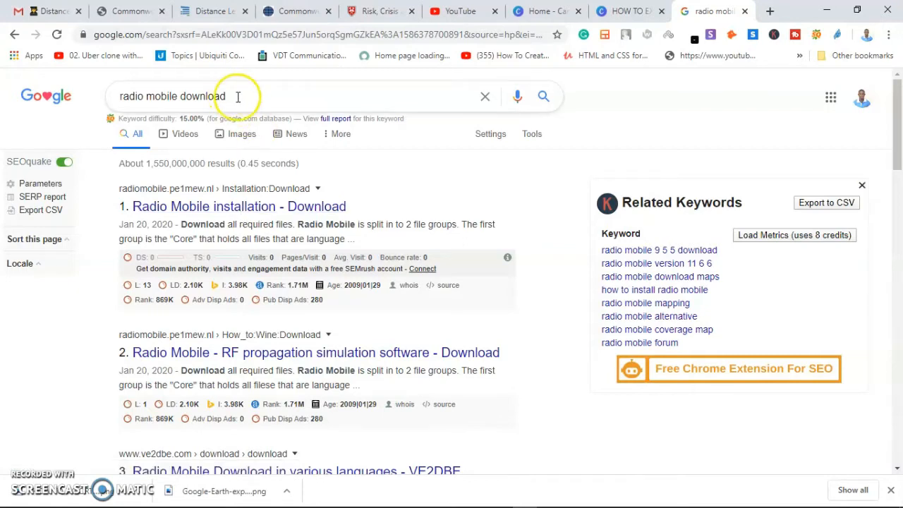
# Step: Replace "radio mobile" in the query with "google earth" and search for the Google Earth download
pyautogui.moveTo(178, 99); pyautogui.dragTo(70, 96)
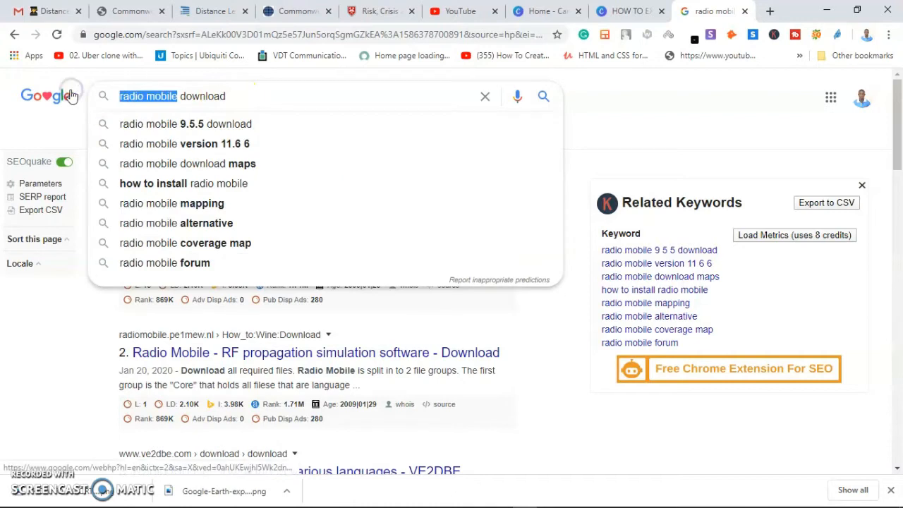
pyautogui.press('BackSpace')
pyautogui.write('goog')
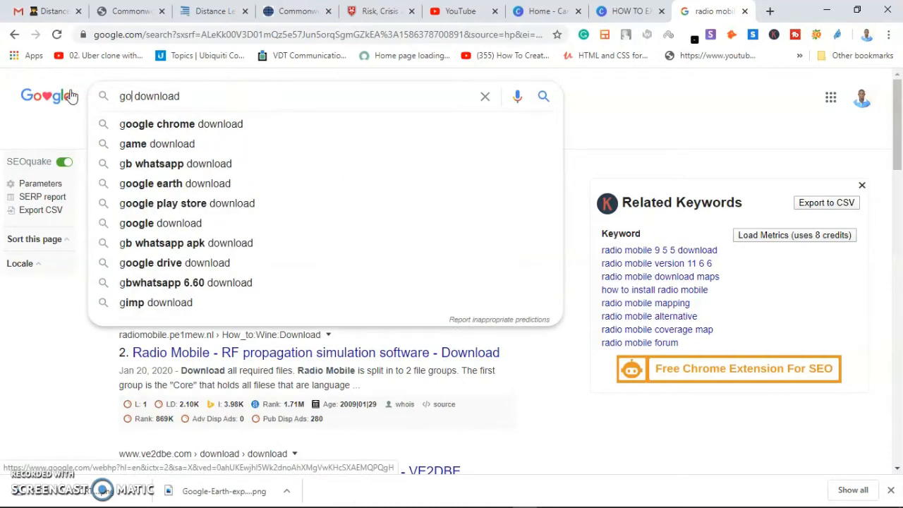
pyautogui.write('le earth')
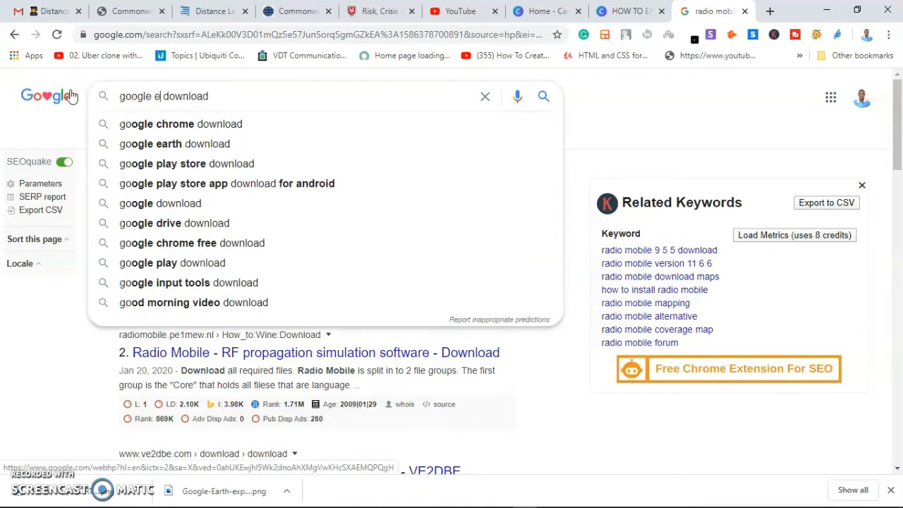
pyautogui.press('Return')
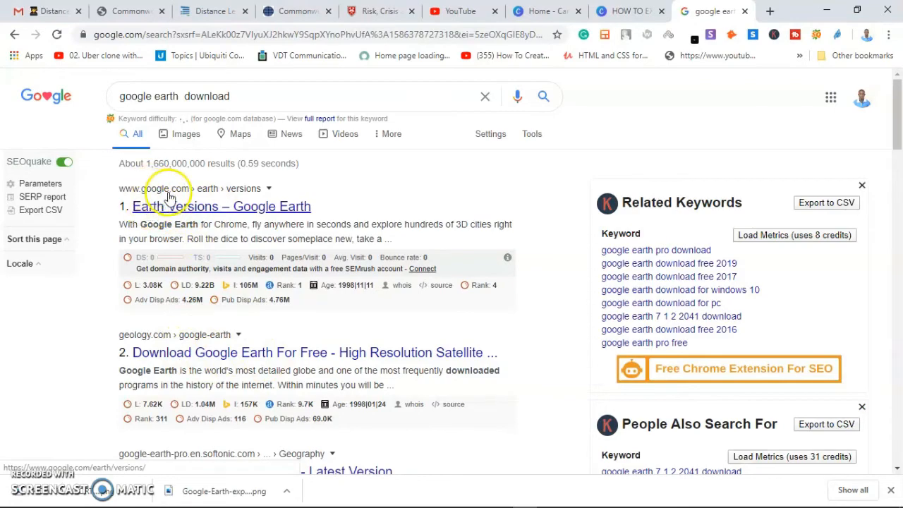
# Step: Open the "Earth Versions – Google Earth" result and find the section for downloading Earth Pro on desktop
pyautogui.scroll(-4, 900, 126)
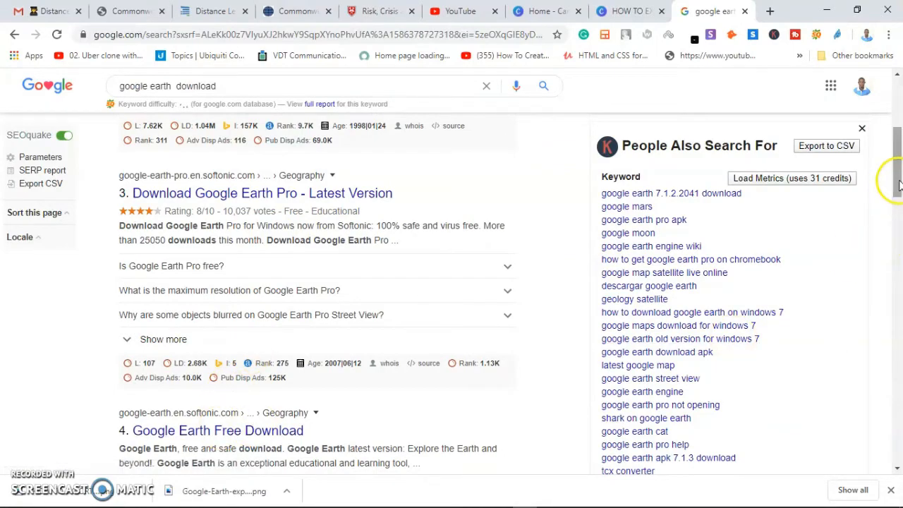
pyautogui.moveTo(893, 206); pyautogui.dragTo(894, 282)
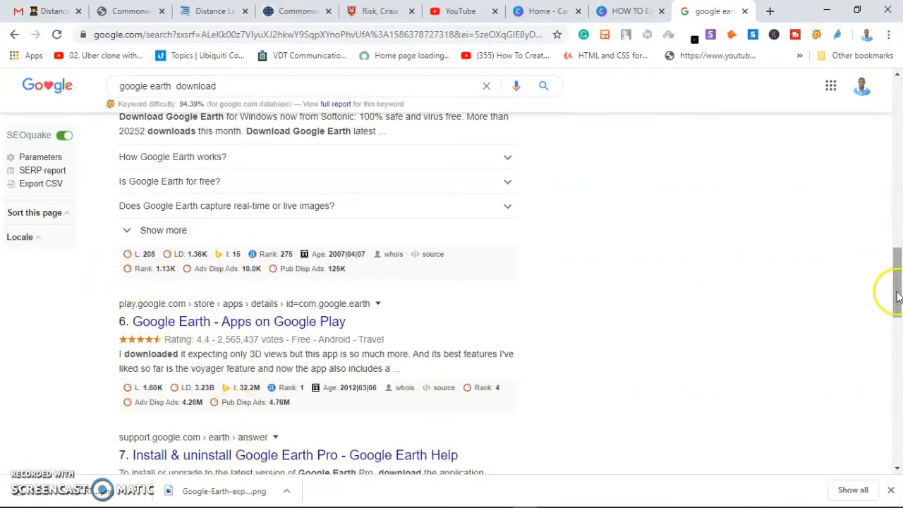
pyautogui.moveTo(896, 290); pyautogui.dragTo(896, 146)
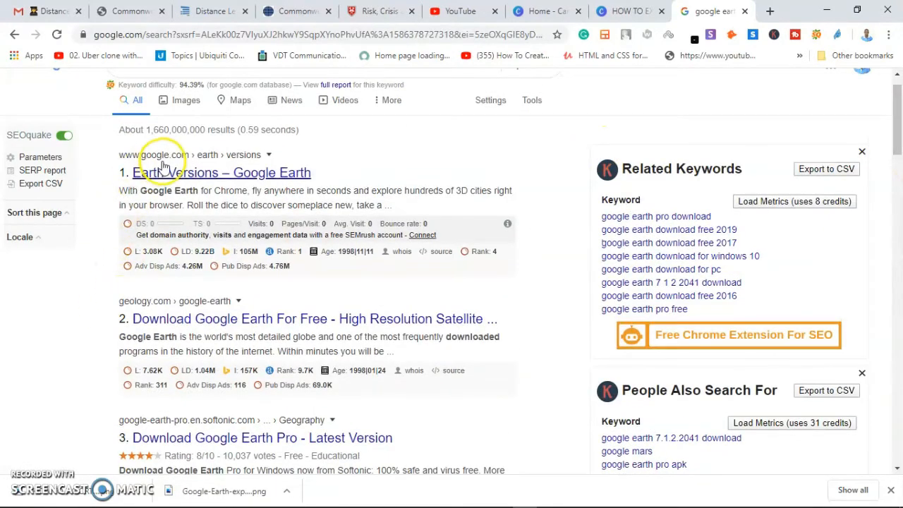
pyautogui.click(219, 184)
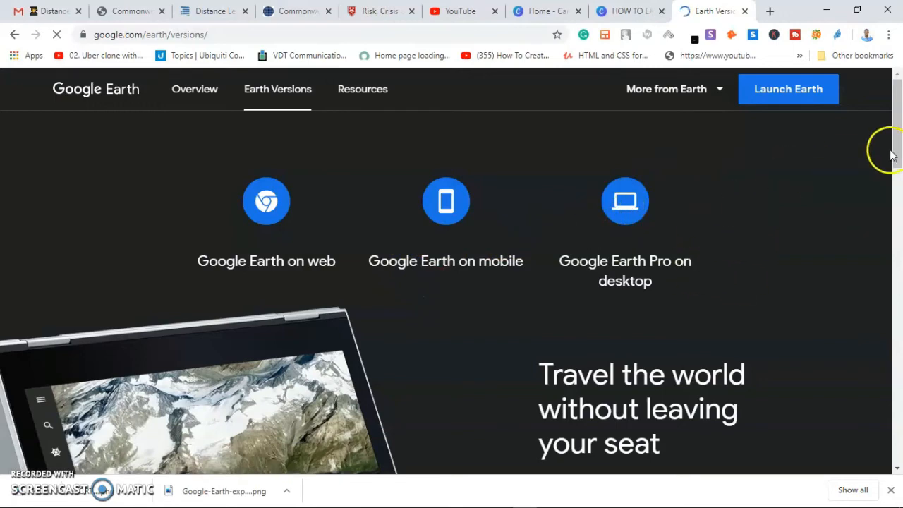
pyautogui.moveTo(896, 145)
pyautogui.mouseDown()
pyautogui.moveTo(896, 303)
pyautogui.moveTo(891, 205)
pyautogui.moveTo(898, 250)
pyautogui.moveTo(900, 161)
pyautogui.moveTo(900, 231)
pyautogui.moveTo(892, 141)
pyautogui.mouseUp()
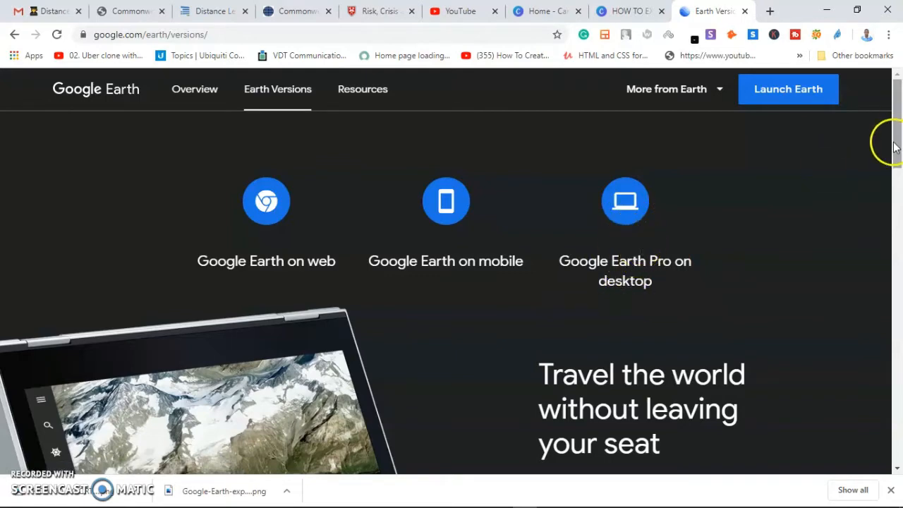
pyautogui.moveTo(890, 121); pyautogui.dragTo(896, 369)
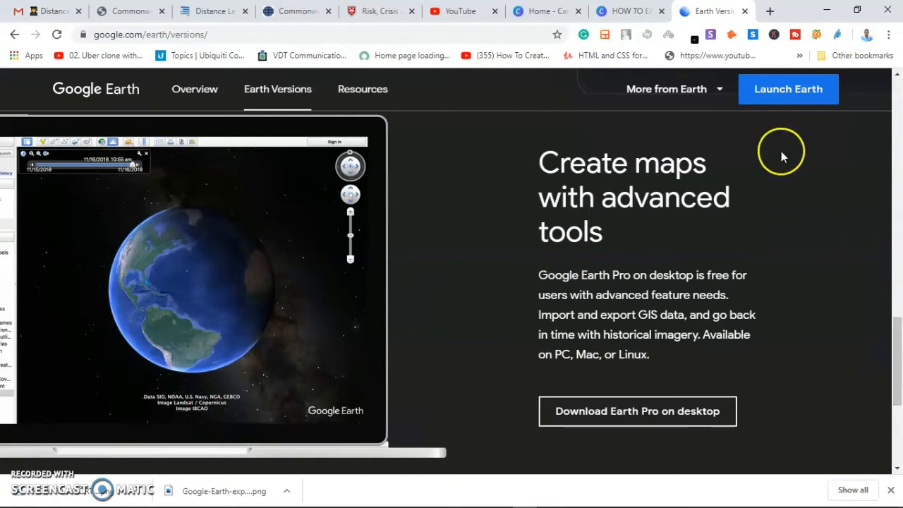
# Step: Return to Radio Mobile and swap the link ends so Ikorodu POP is the transmitter and Taiwo SME the receiver
pyautogui.click(830, 13)
pyautogui.click(829, 10)
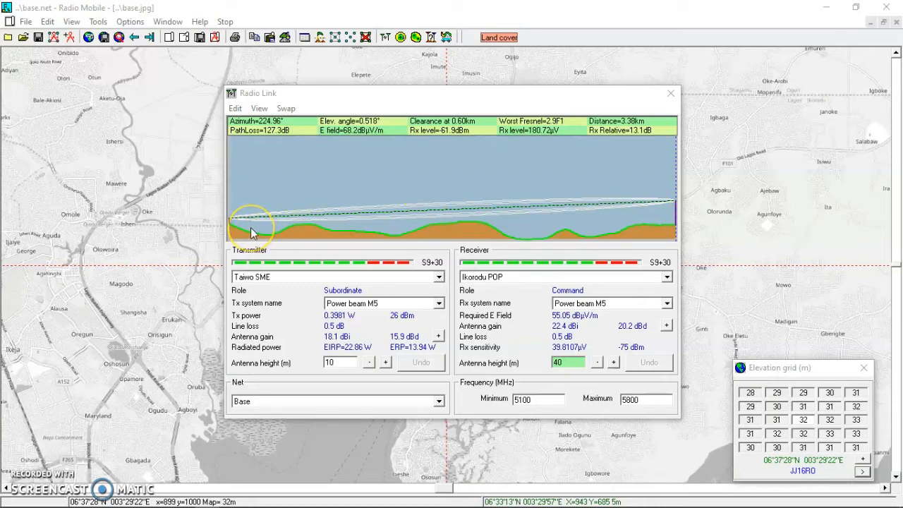
pyautogui.click(288, 108)
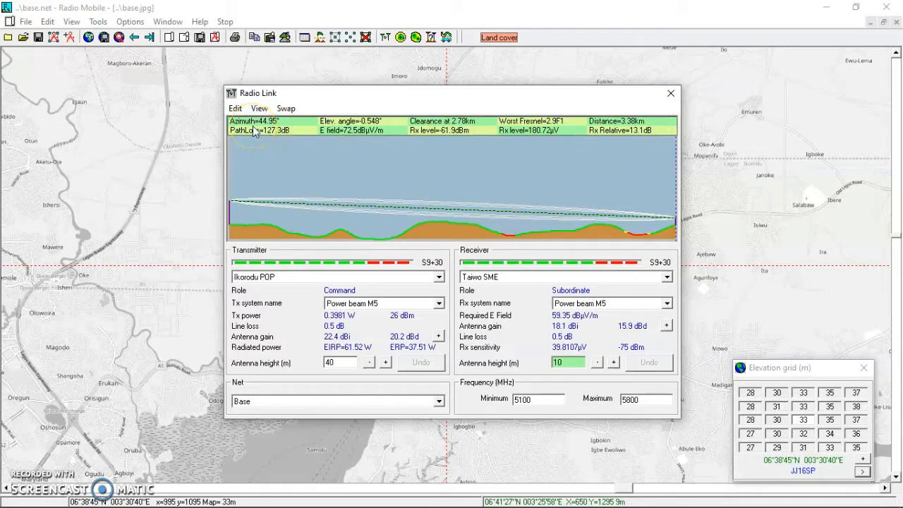
pyautogui.click(285, 108)
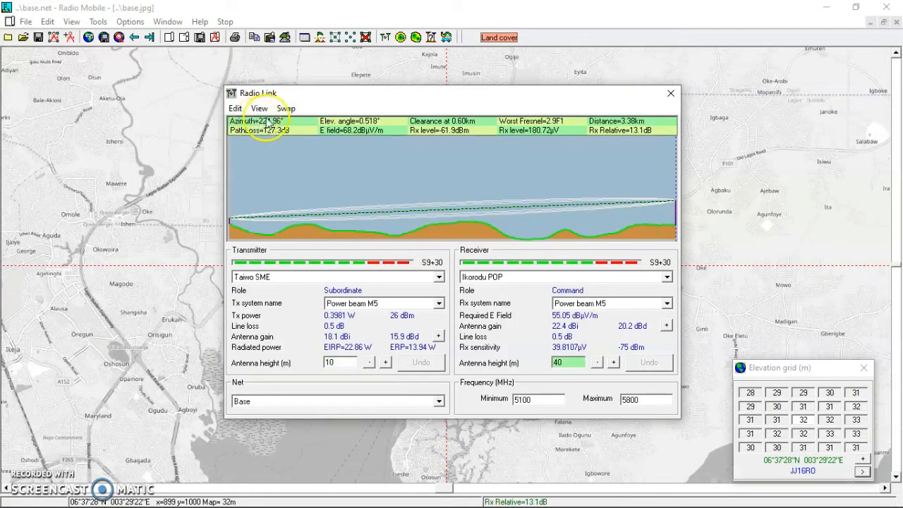
pyautogui.click(286, 109)
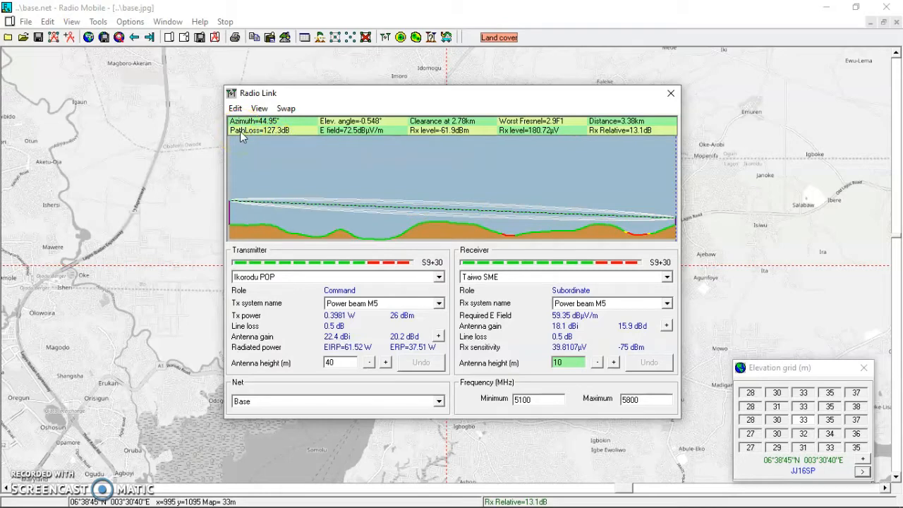
# Step: Switch to Google Earth and close it, discarding the unsaved items in the Temporary Places folder
pyautogui.moveTo(457, 497)
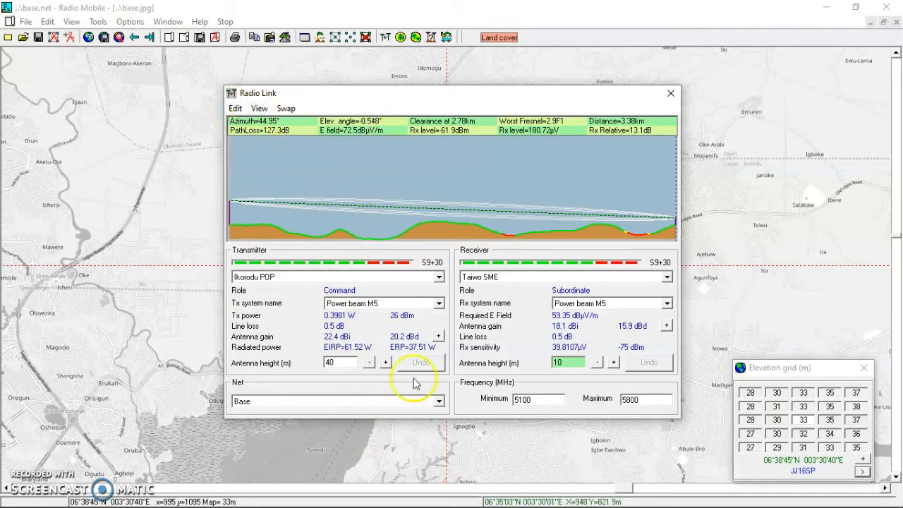
pyautogui.moveTo(423, 497)
pyautogui.click(380, 498)
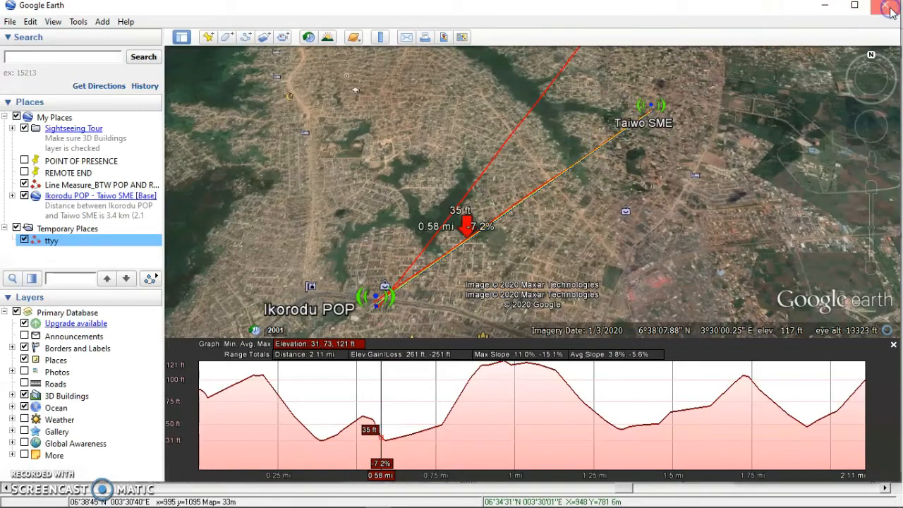
pyautogui.click(891, 12)
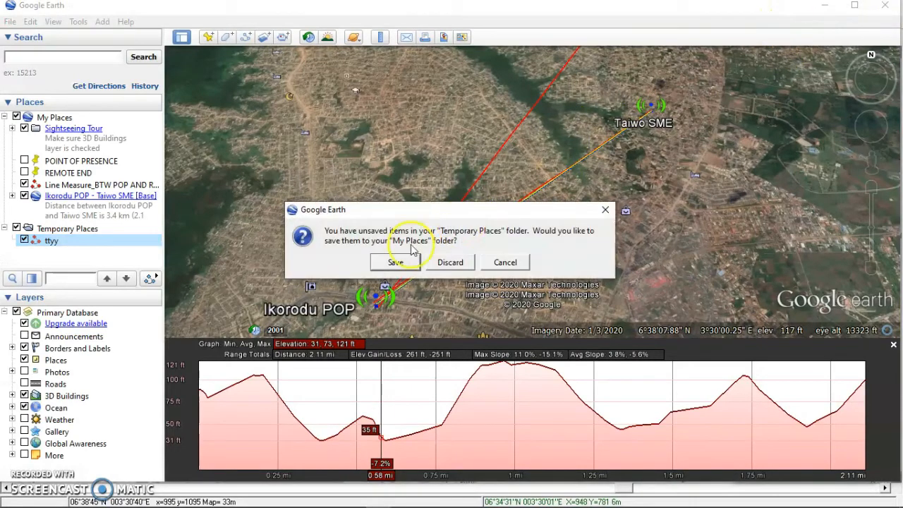
pyautogui.click(453, 263)
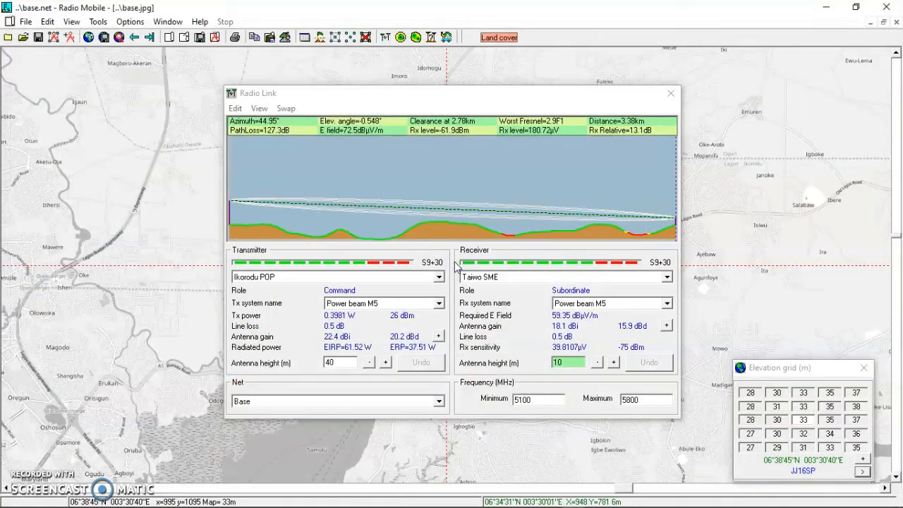
# Step: Export the Ikorodu POP to Taiwo SME path profile to Google Earth with 500 records, replacing the existing profile0-ggee KML file
pyautogui.click(233, 109)
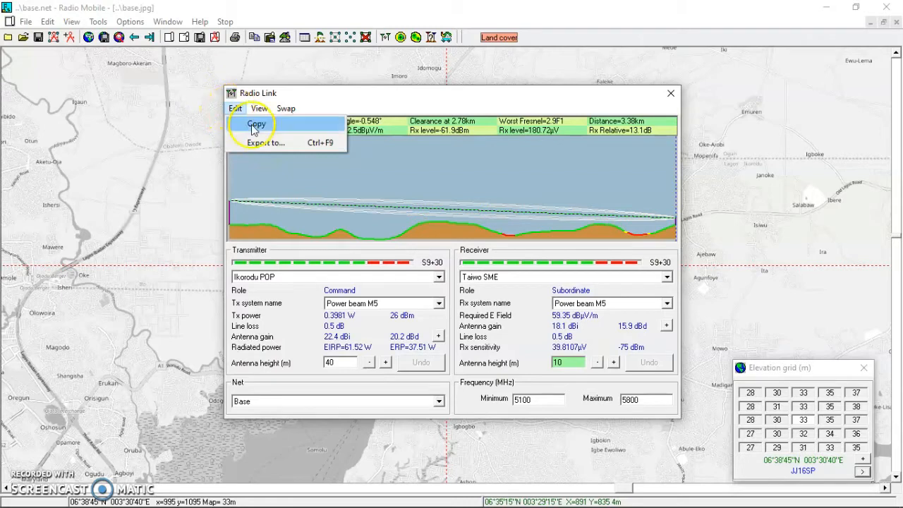
pyautogui.click(267, 144)
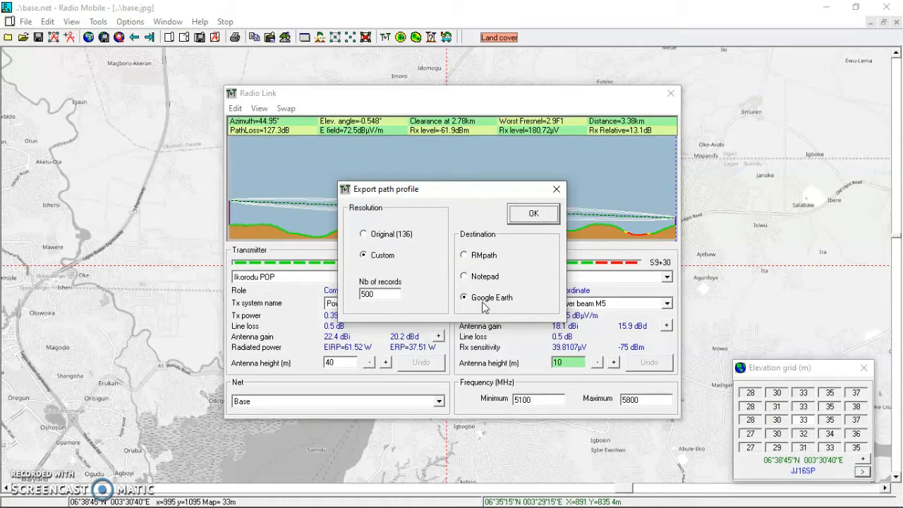
pyautogui.click(528, 222)
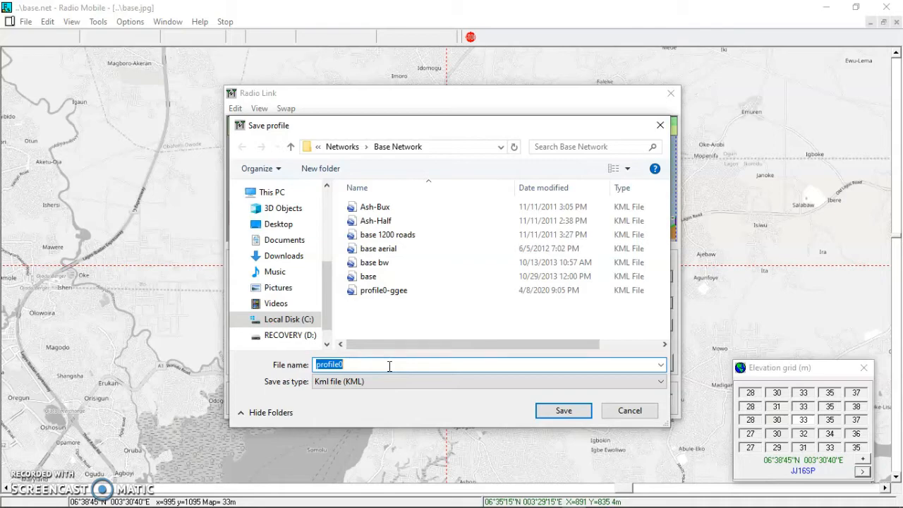
pyautogui.click(379, 293)
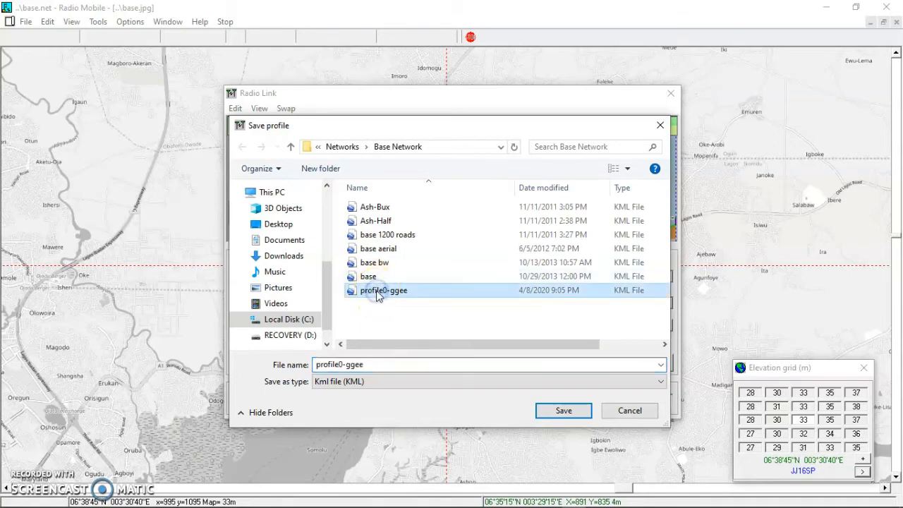
pyautogui.click(564, 412)
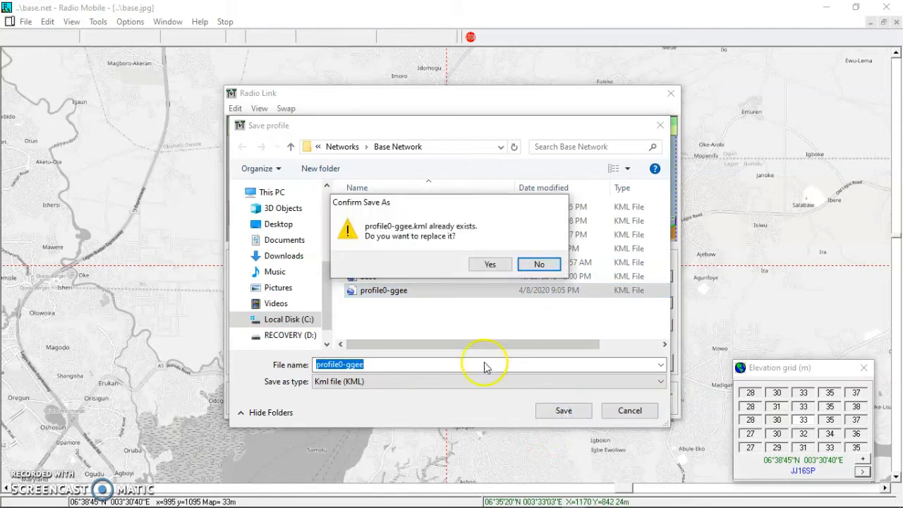
pyautogui.click(484, 265)
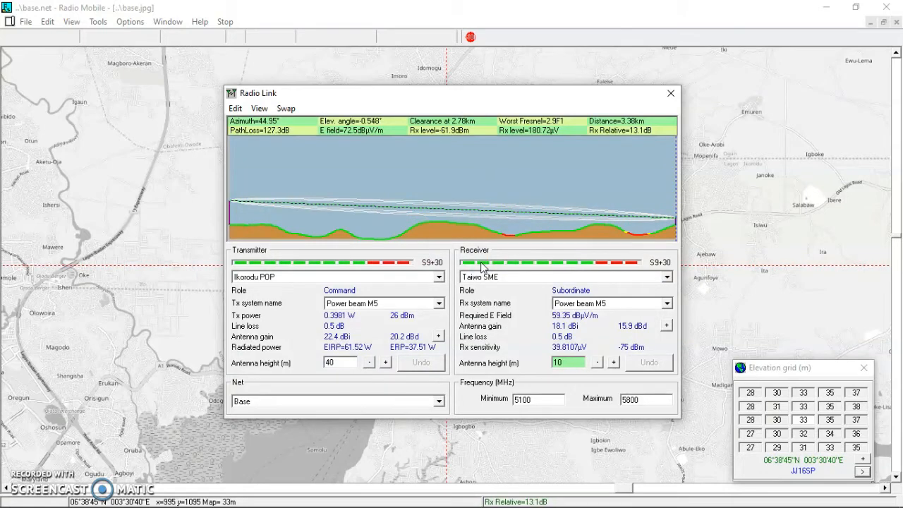
pyautogui.click(482, 264)
pyautogui.click(483, 265)
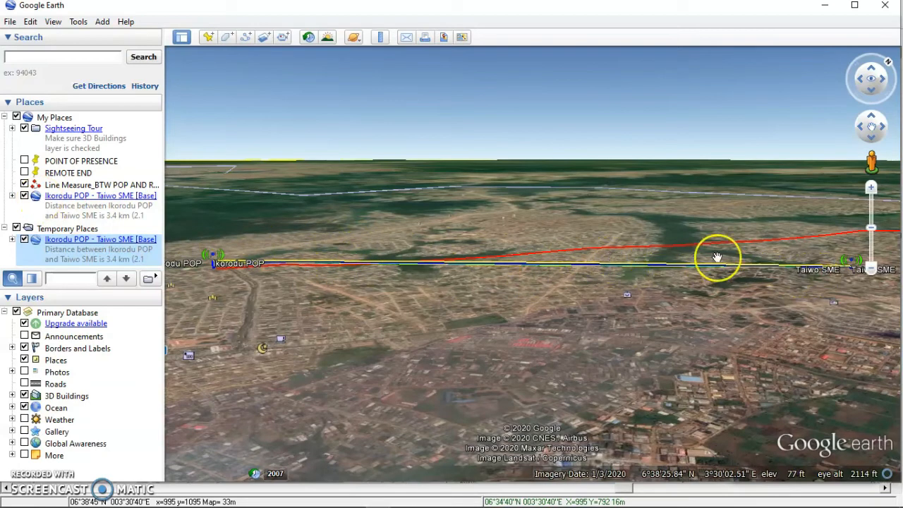
# Step: Hide the old line measure in My Places and measure a line from Ikorodu POP to Taiwo SME in kilometers
pyautogui.click(24, 184)
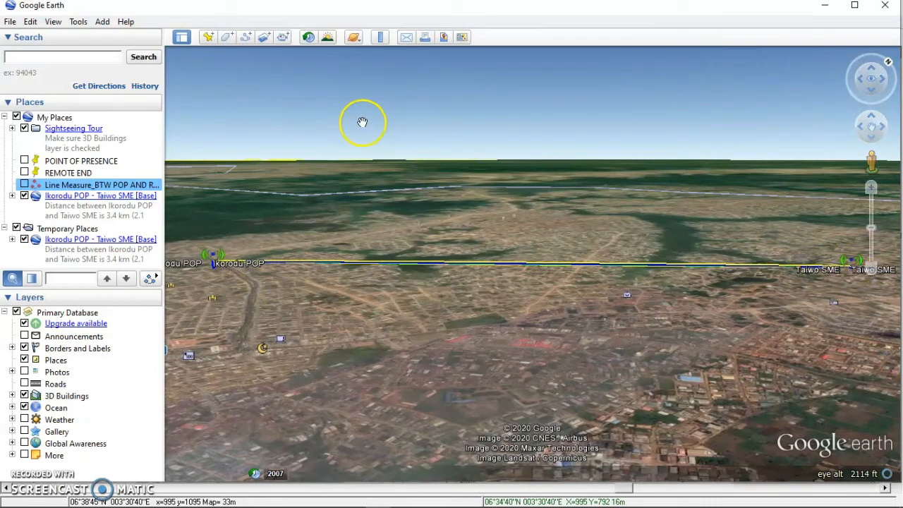
pyautogui.click(380, 36)
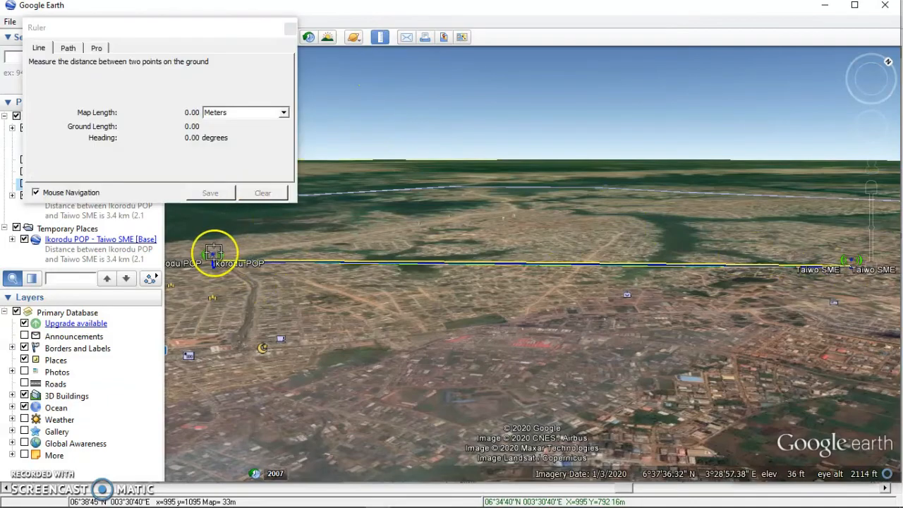
pyautogui.click(213, 254)
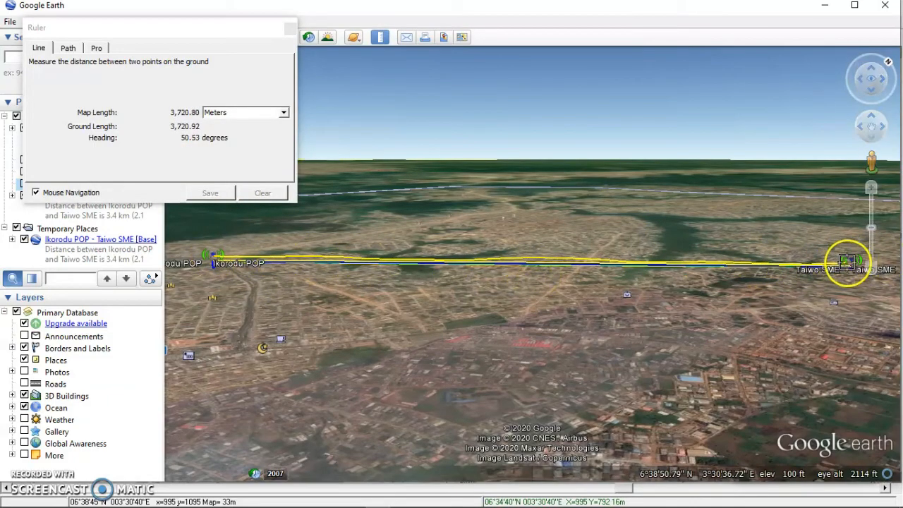
pyautogui.click(847, 262)
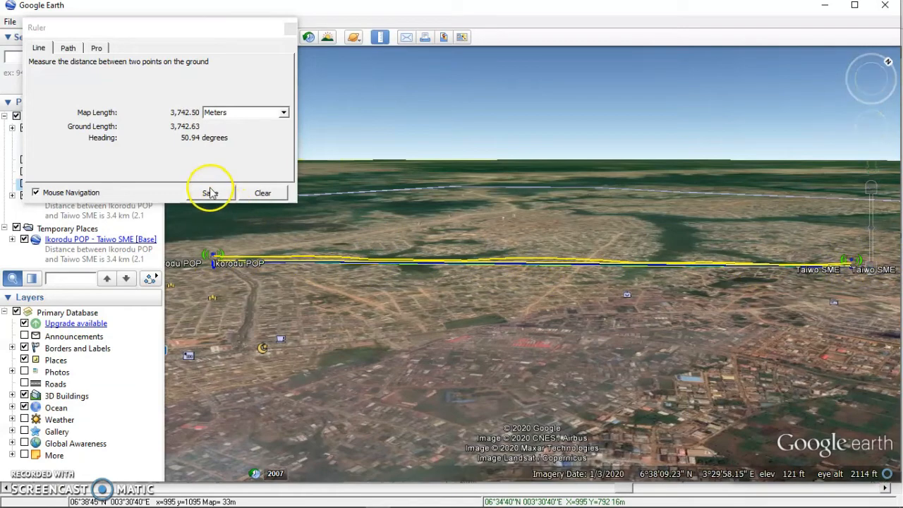
pyautogui.click(283, 113)
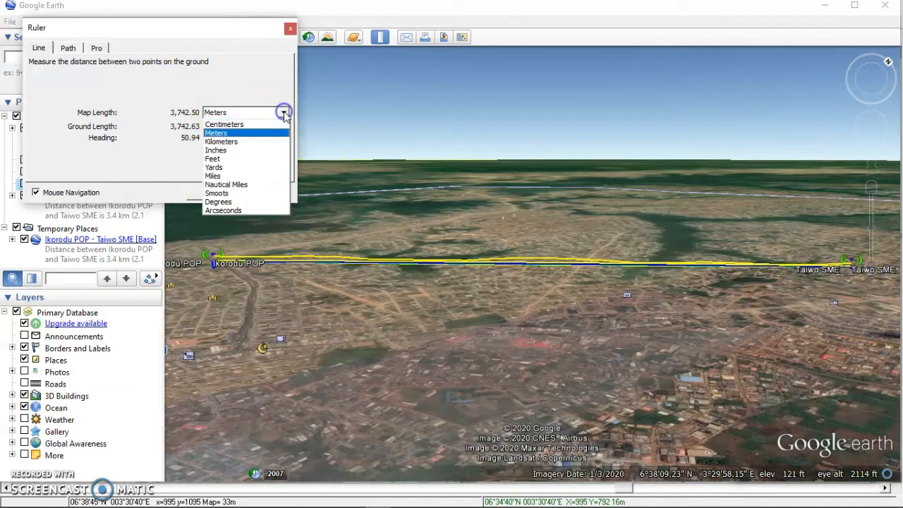
pyautogui.click(229, 141)
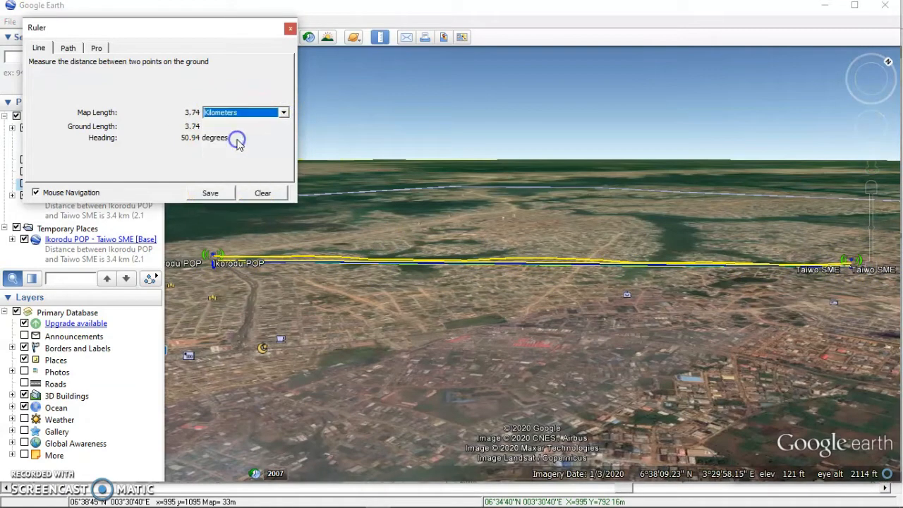
# Step: Save the measured line as a path named "Line Measure_POP and Taiwo"
pyautogui.click(211, 192)
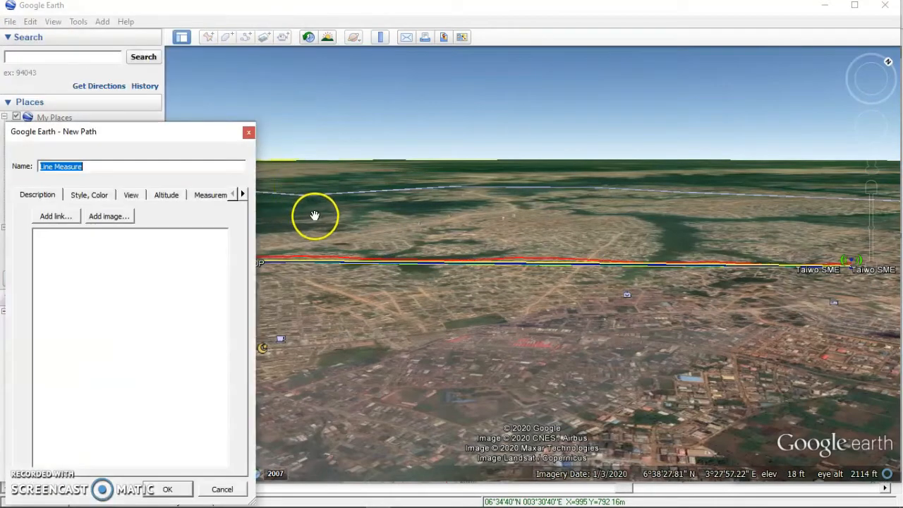
pyautogui.click(139, 169)
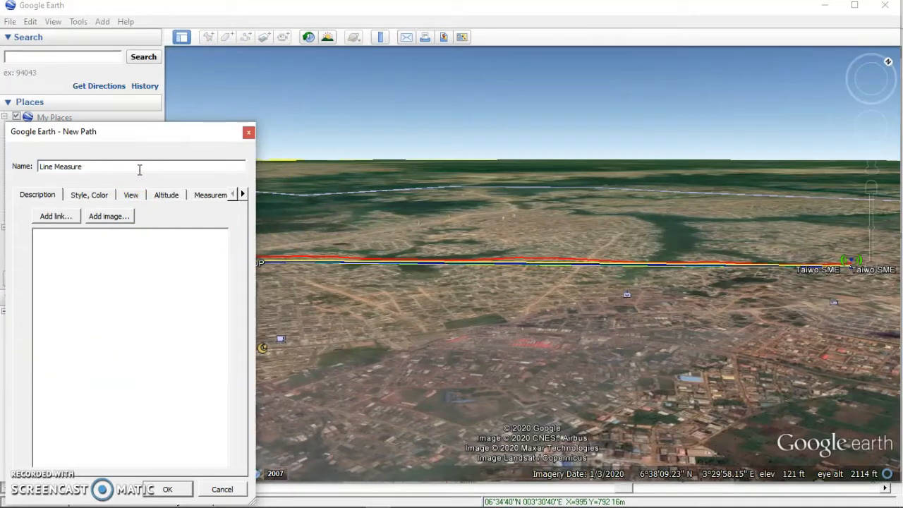
pyautogui.write('_POP and Taiwo')
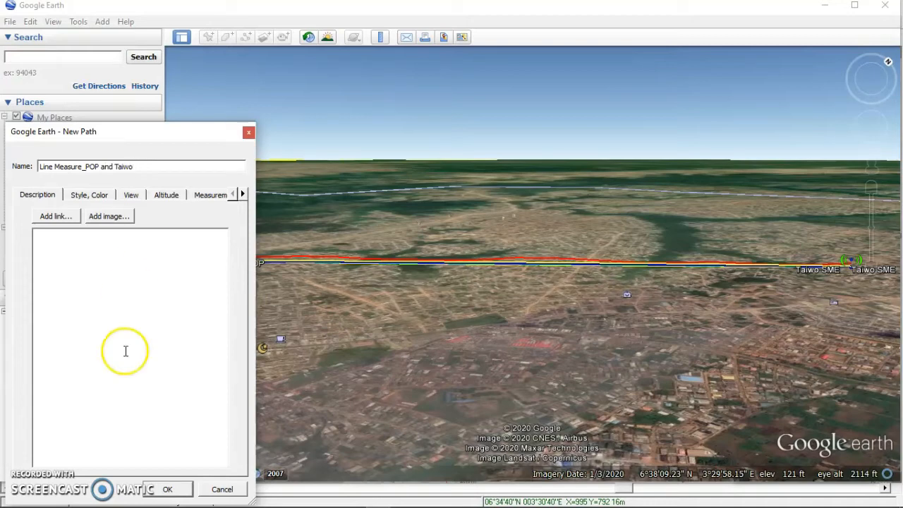
pyautogui.click(169, 494)
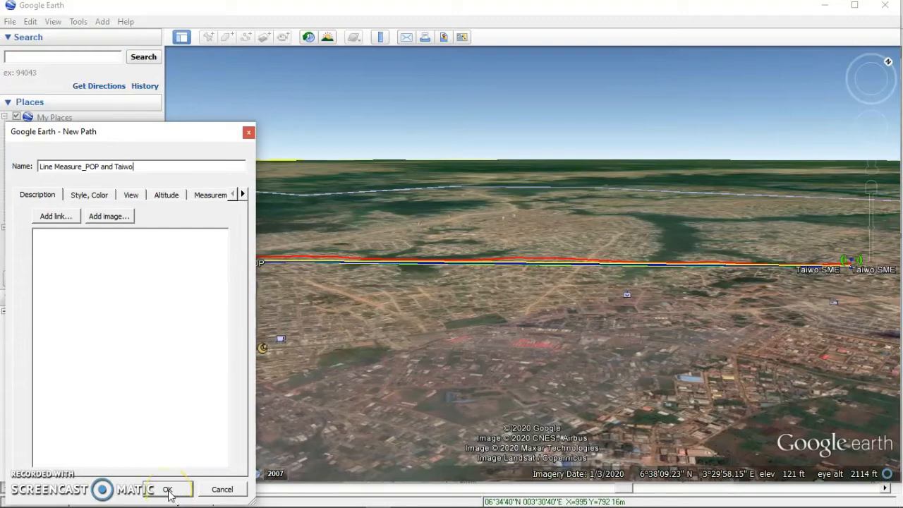
pyautogui.click(169, 494)
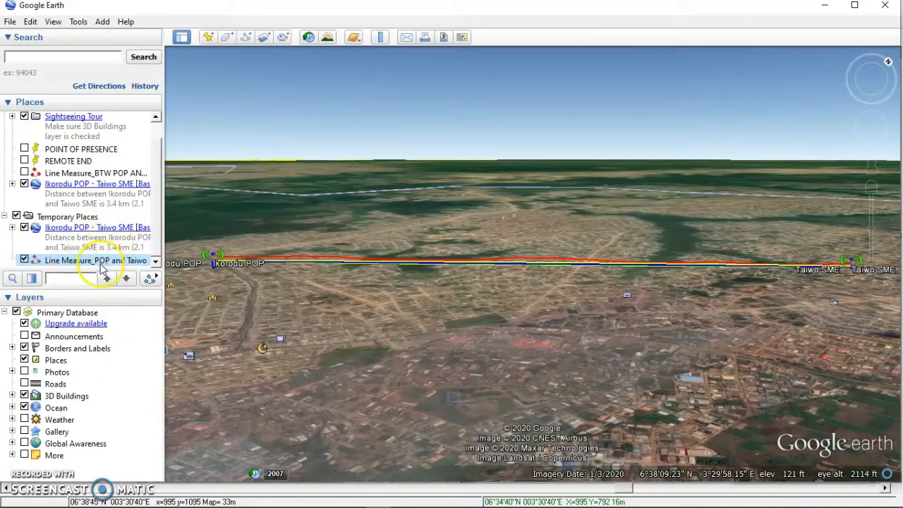
# Step: Review the description, style and measurement properties of the Line Measure_POP and Taiwo path without changing them
pyautogui.rightClick(102, 268)
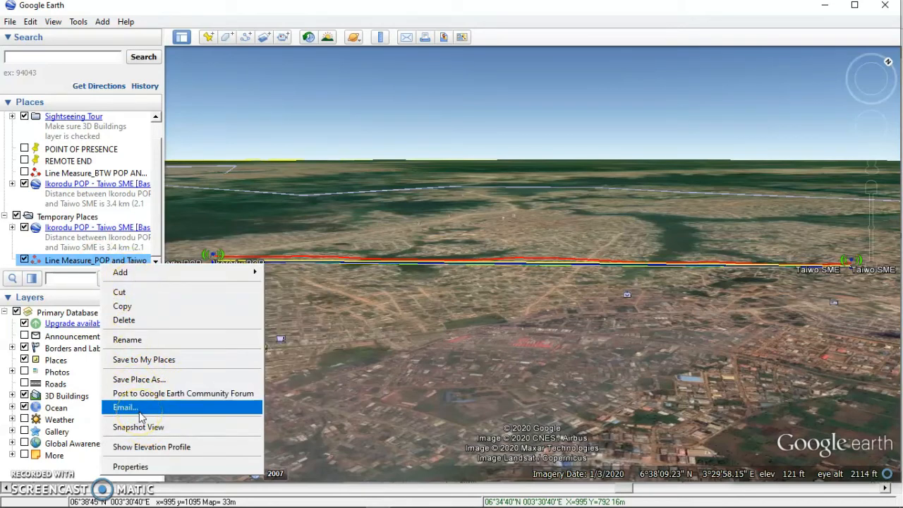
pyautogui.click(165, 466)
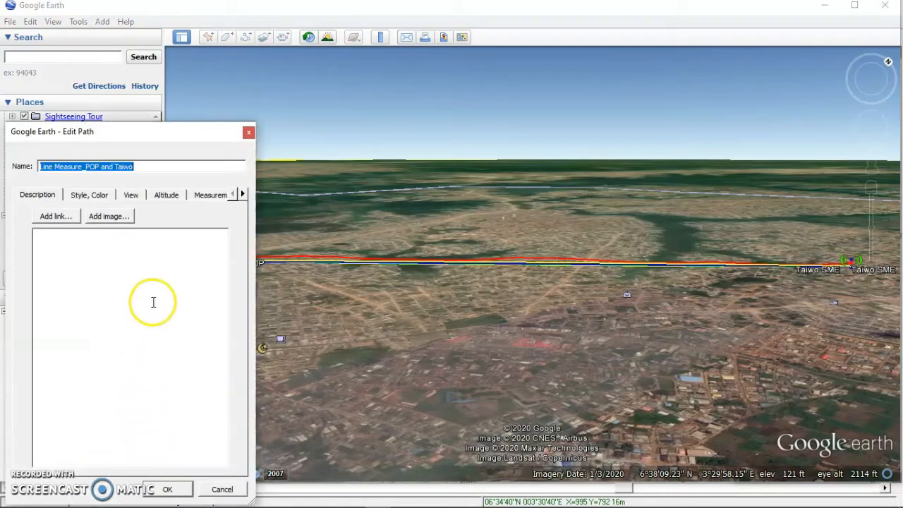
pyautogui.click(79, 198)
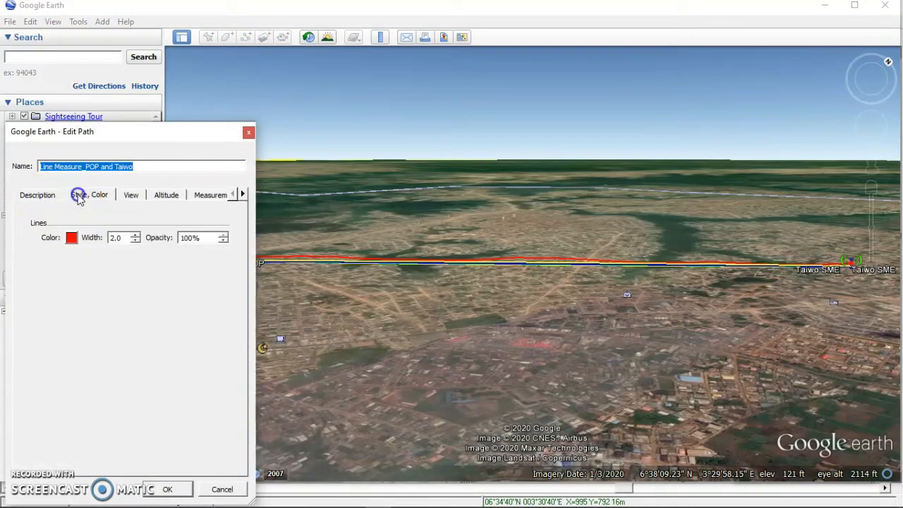
pyautogui.click(219, 199)
pyautogui.click(24, 199)
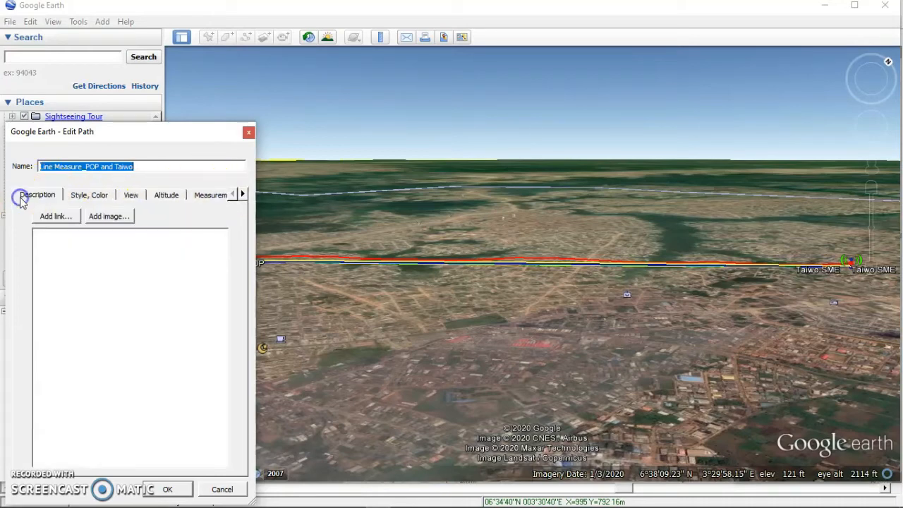
pyautogui.click(158, 168)
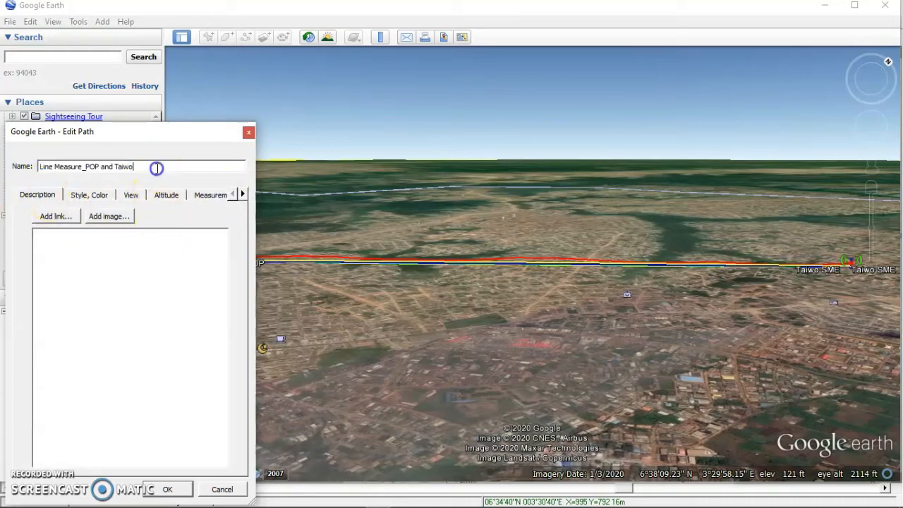
pyautogui.click(167, 490)
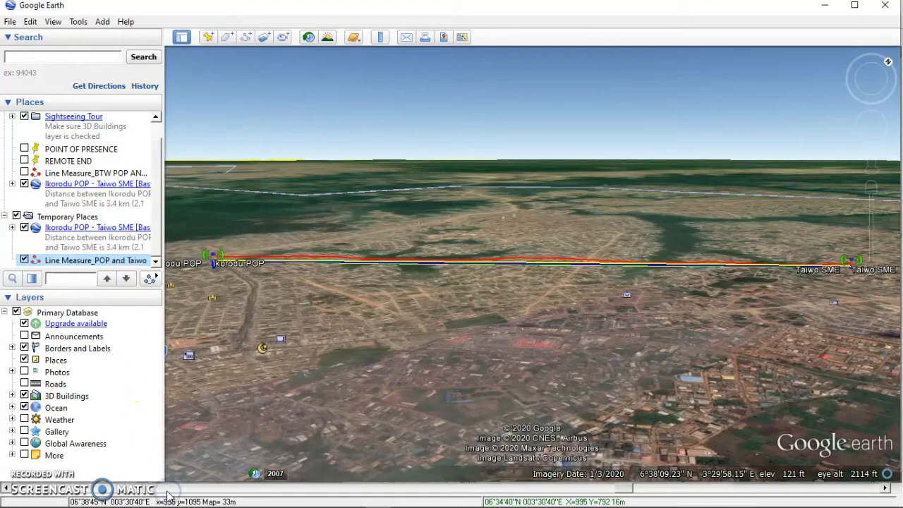
# Step: Show the elevation profile of the Line Measure_POP and Taiwo path
pyautogui.rightClick(64, 260)
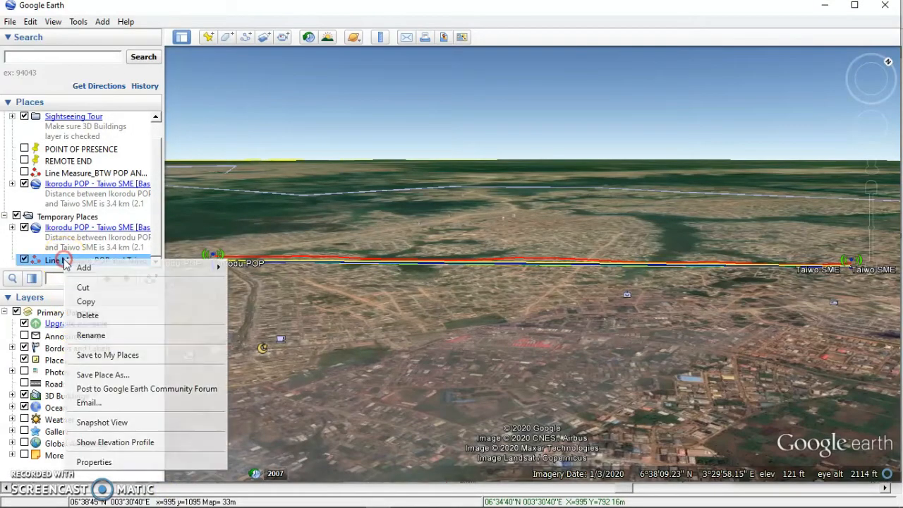
pyautogui.click(116, 442)
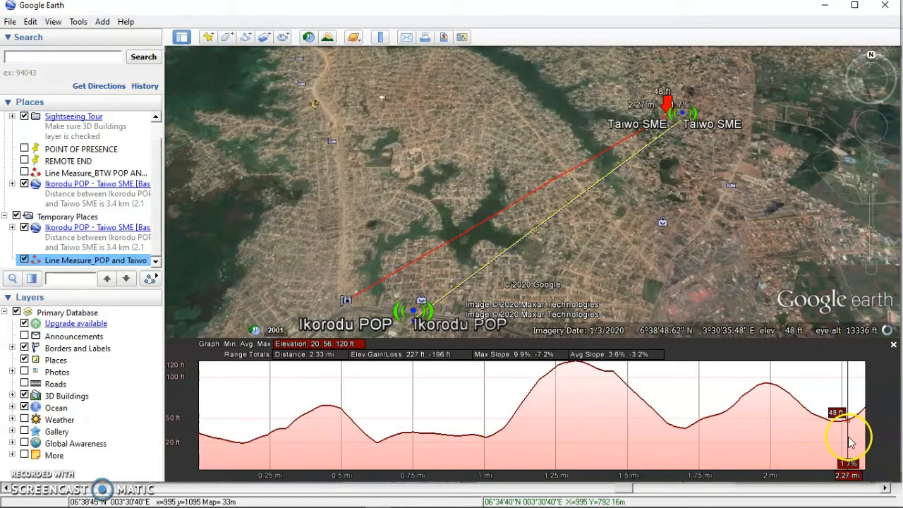
# Step: Switch between Radio Mobile and Google Earth to compare the radio link's terrain profile with the path's elevation profile
pyautogui.moveTo(607, 506)
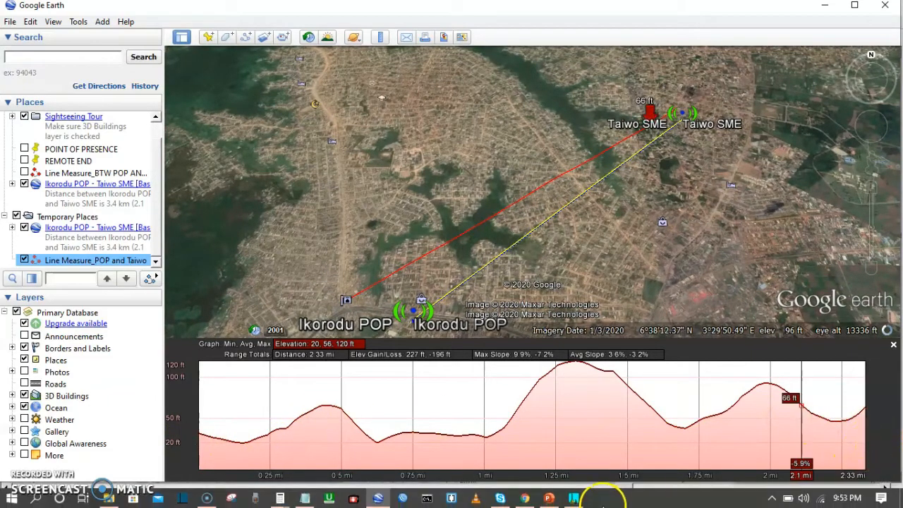
pyautogui.click(574, 498)
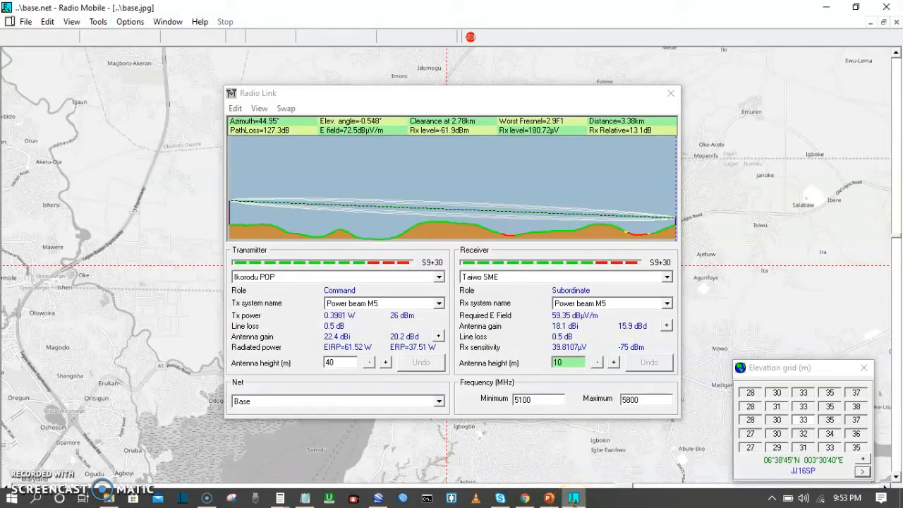
pyautogui.click(575, 498)
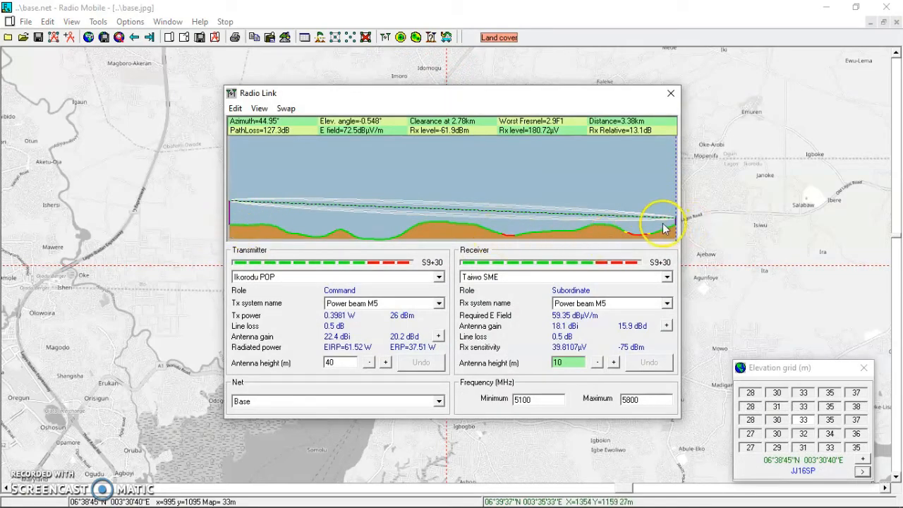
pyautogui.moveTo(526, 499)
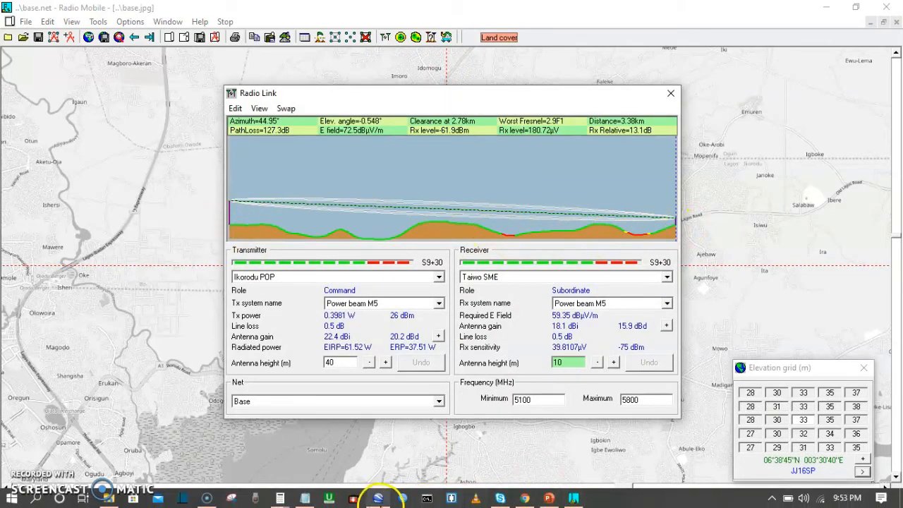
pyautogui.click(378, 498)
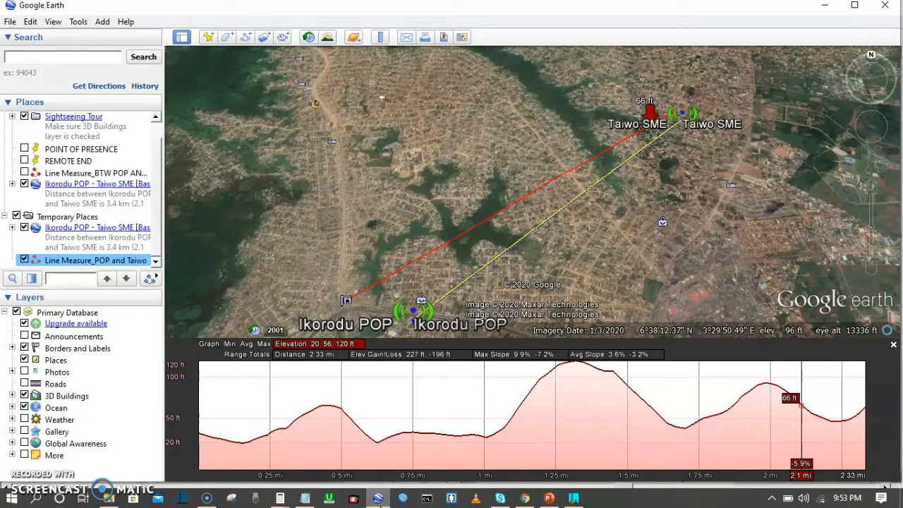
pyautogui.click(379, 499)
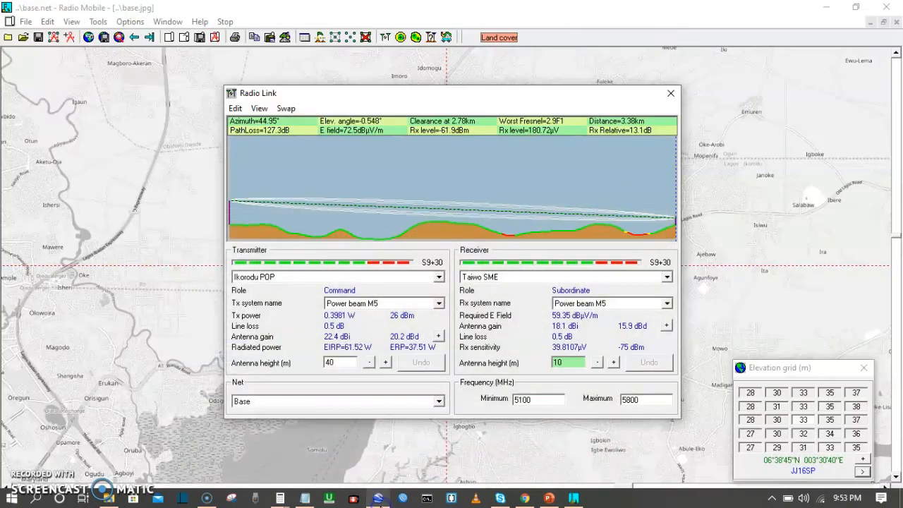
pyautogui.click(378, 498)
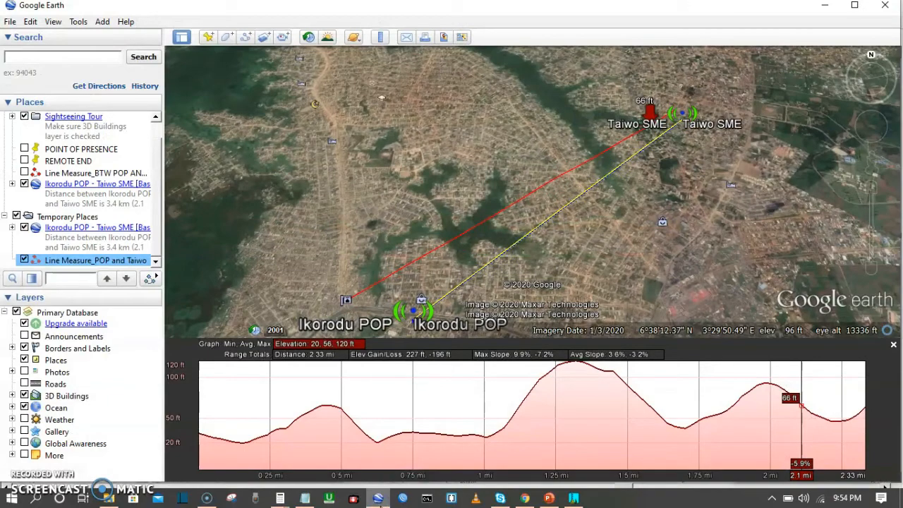
pyautogui.click(378, 498)
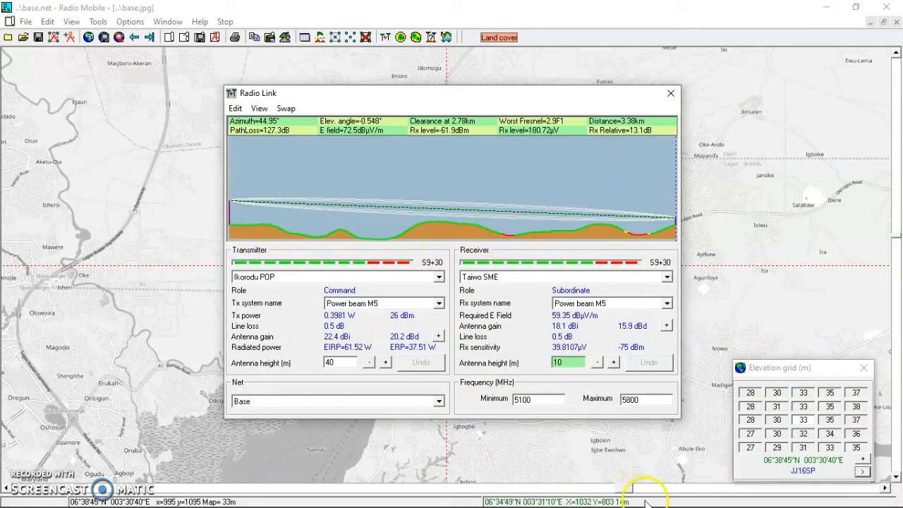
pyautogui.click(574, 499)
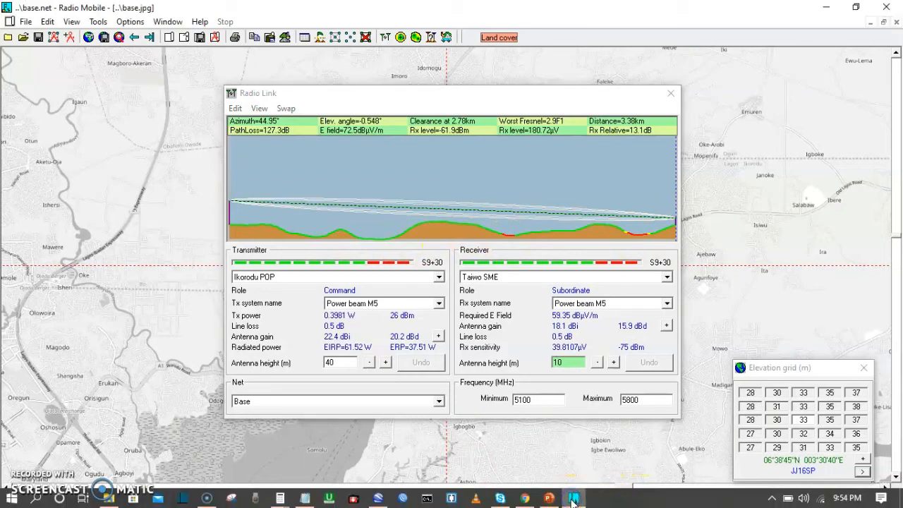
# Step: Switch from Radio Mobile back to Google Earth, where the path's elevation profile is open
pyautogui.click(452, 499)
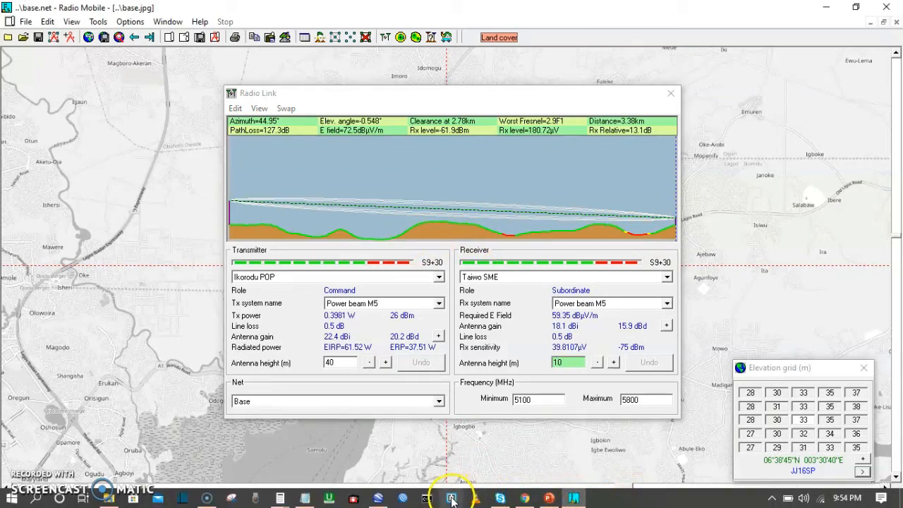
pyautogui.click(378, 499)
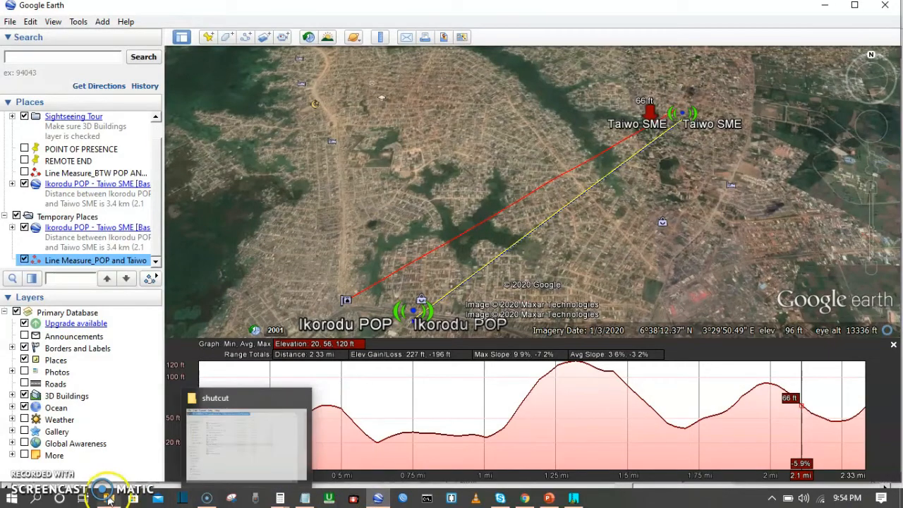
pyautogui.click(425, 324)
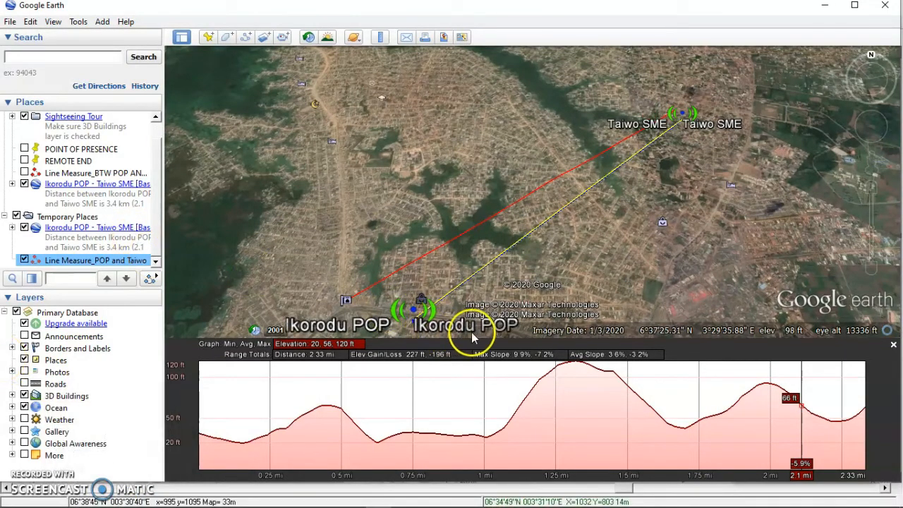
# Step: Review the description, style, view, altitude and measurement properties of the Line Measure_POP and Taiwo path
pyautogui.rightClick(108, 259)
pyautogui.rightClick(170, 454)
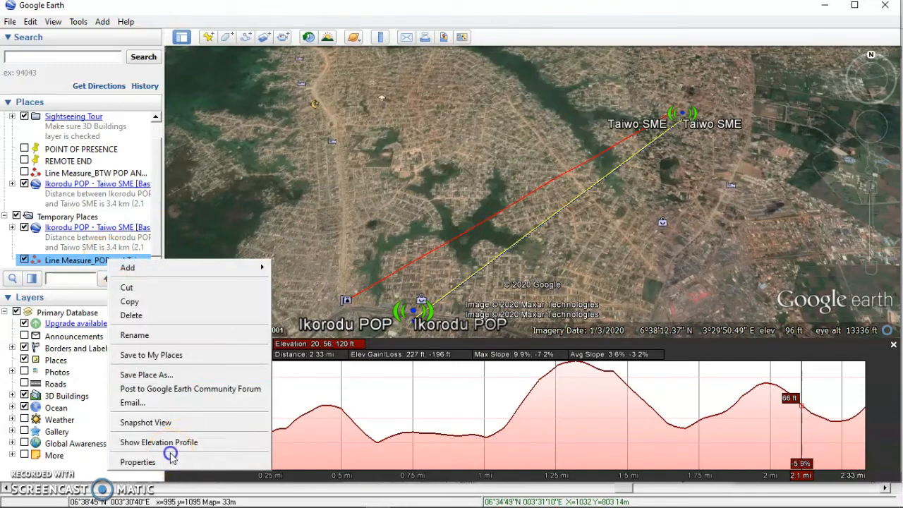
pyautogui.click(171, 460)
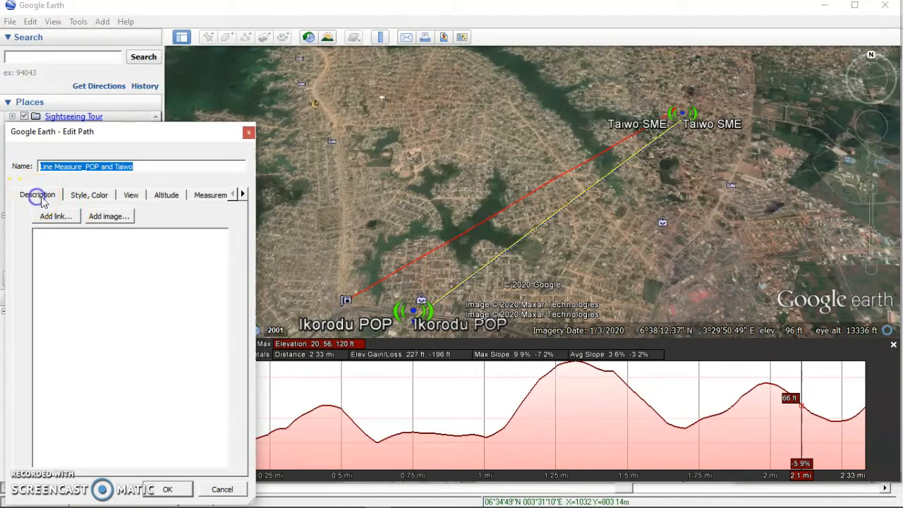
pyautogui.click(89, 196)
pyautogui.click(131, 197)
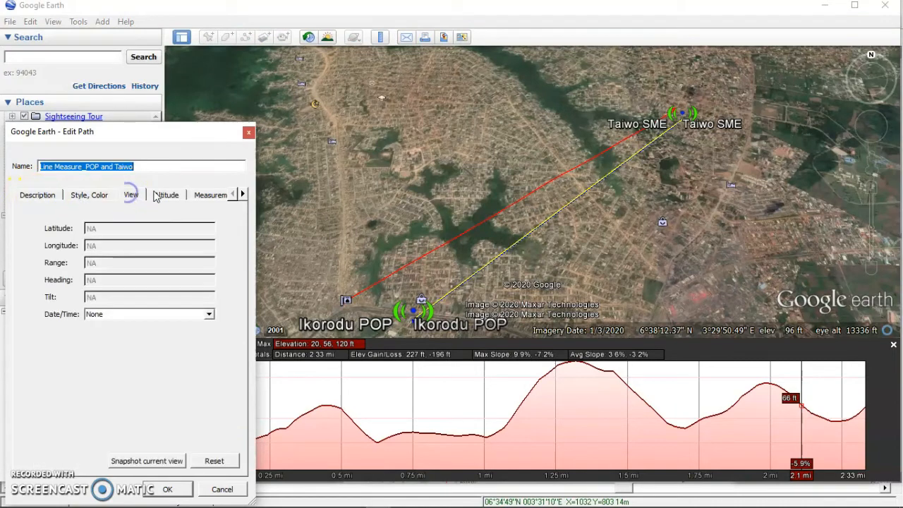
pyautogui.click(164, 196)
pyautogui.click(210, 195)
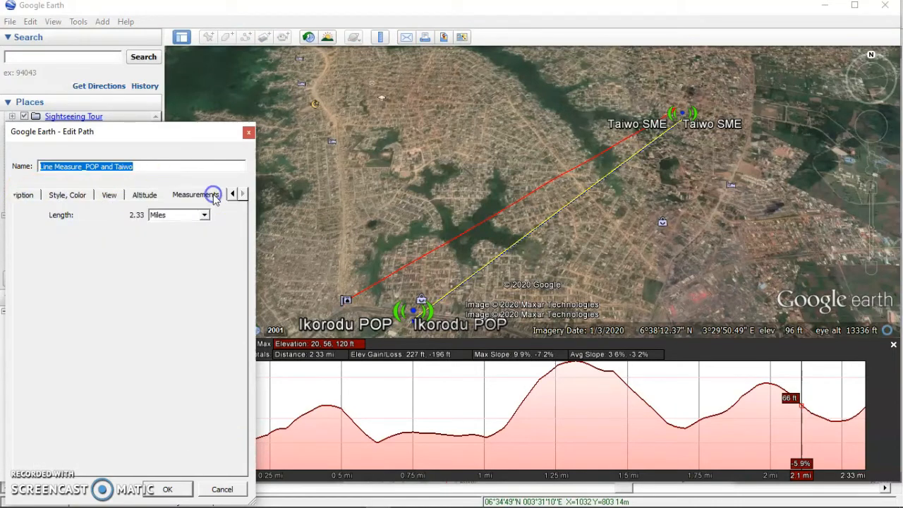
pyautogui.click(33, 202)
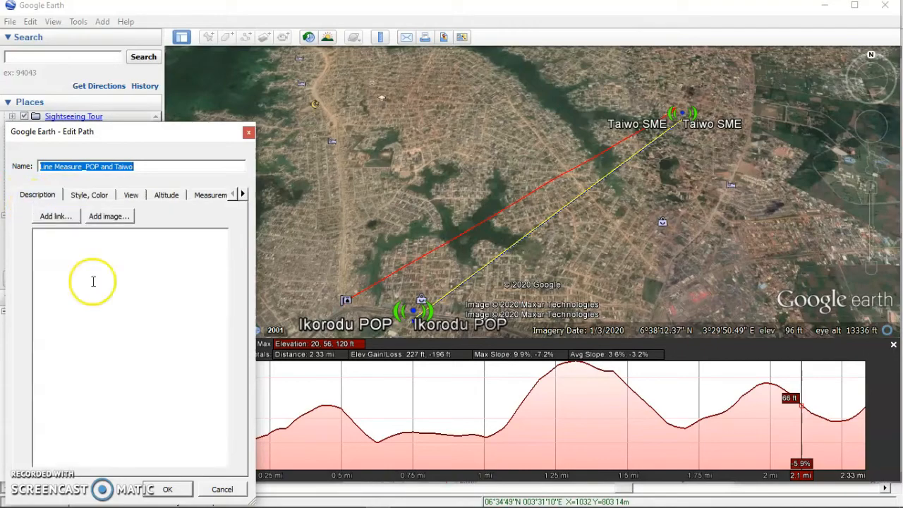
pyautogui.click(174, 489)
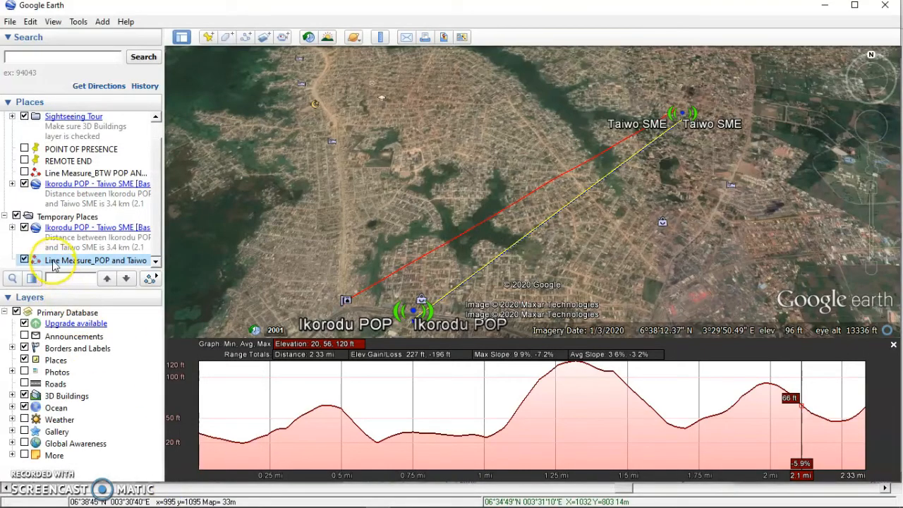
pyautogui.rightClick(54, 262)
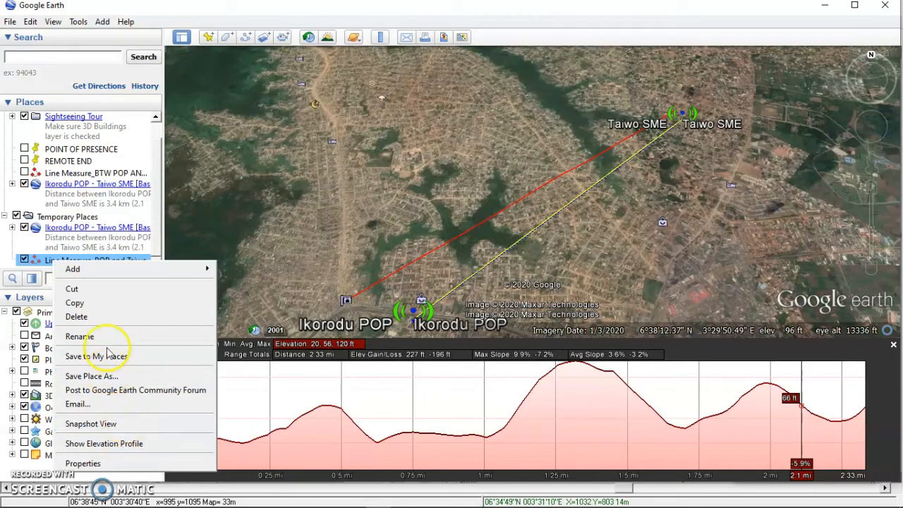
pyautogui.click(55, 83)
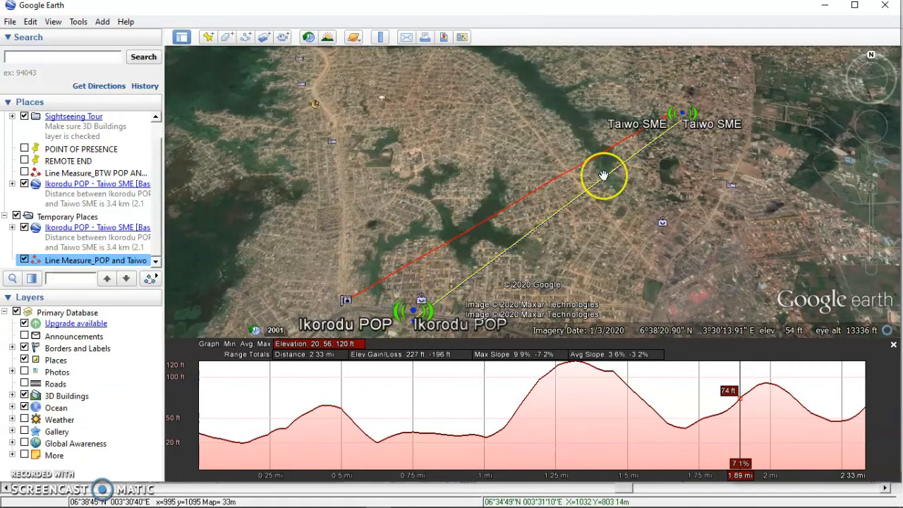
# Step: Rotate the map so the link runs across the view, and enter ground-level view on the red path between Ikorodu POP and Taiwo SME
pyautogui.moveTo(868, 84)
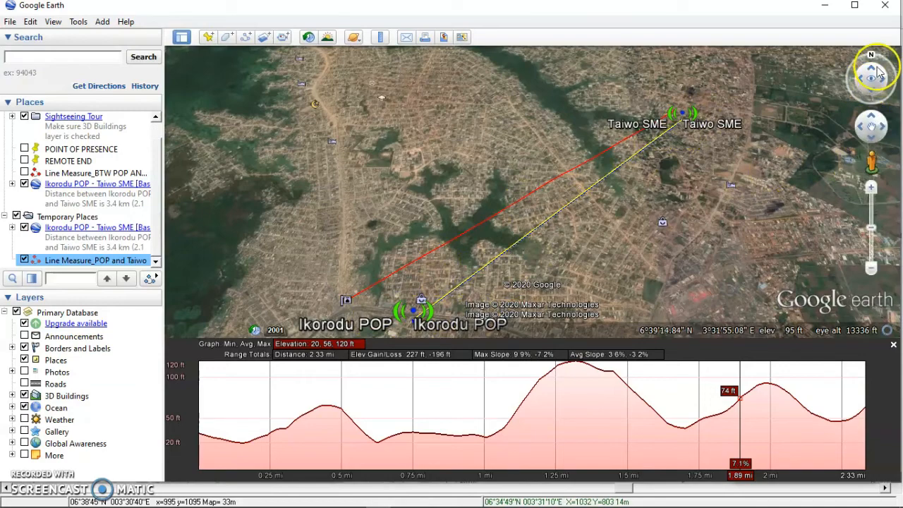
pyautogui.moveTo(874, 58); pyautogui.dragTo(889, 64)
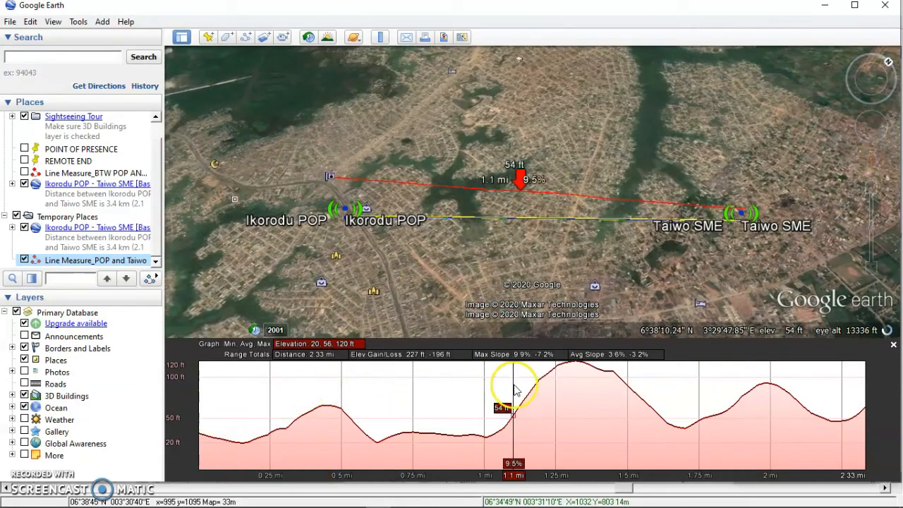
pyautogui.moveTo(886, 188)
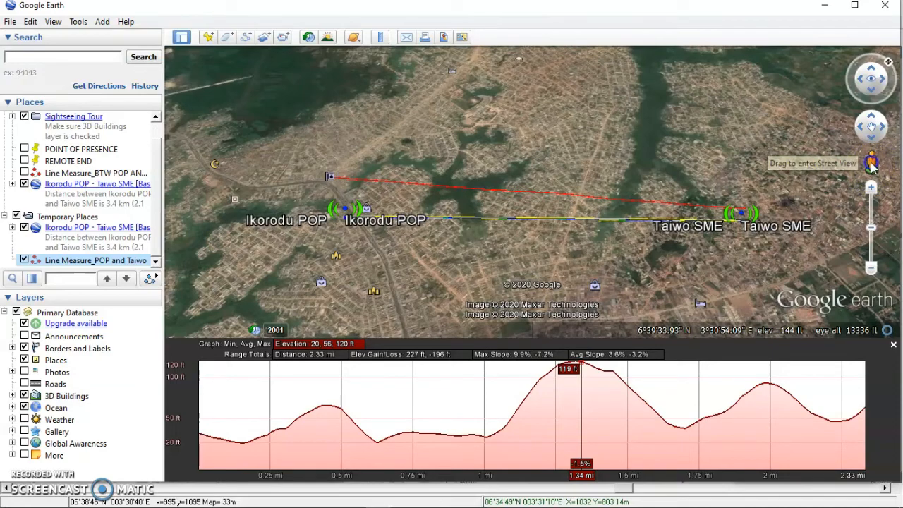
pyautogui.moveTo(871, 163); pyautogui.dragTo(477, 196)
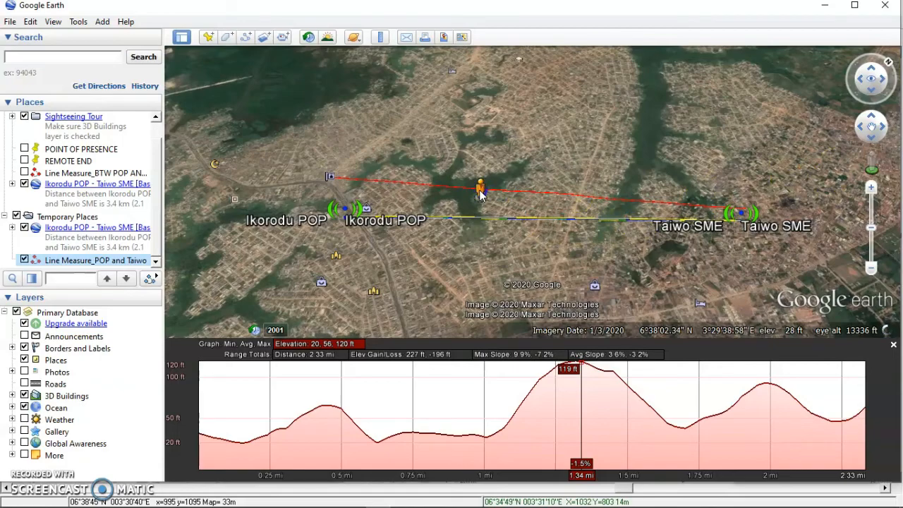
pyautogui.moveTo(480, 193); pyautogui.dragTo(480, 194)
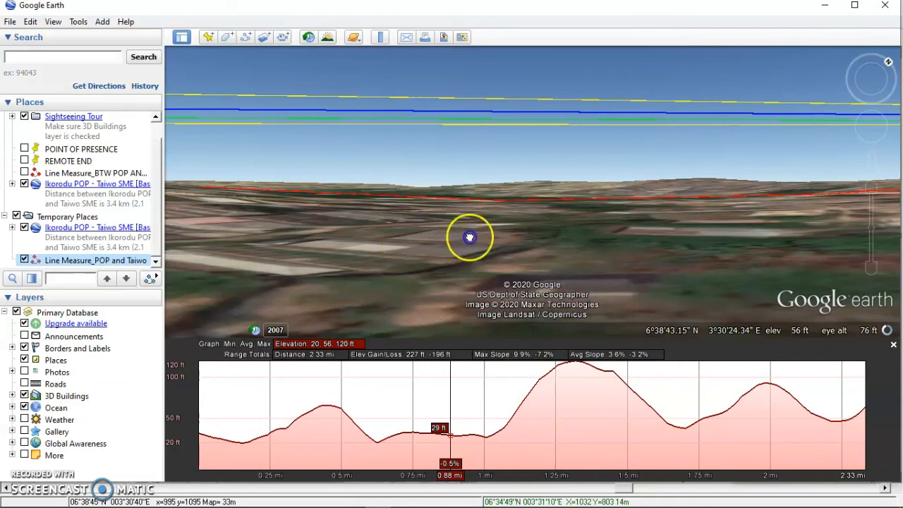
pyautogui.moveTo(470, 238); pyautogui.dragTo(456, 187)
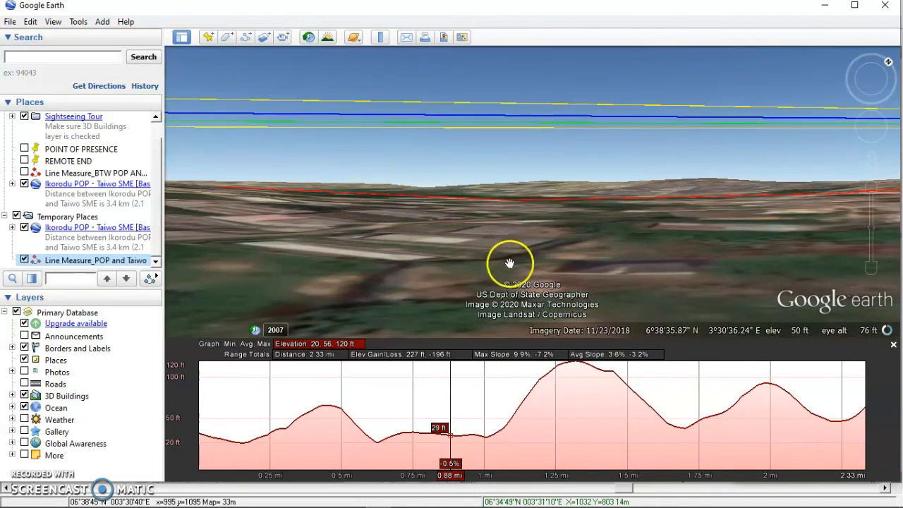